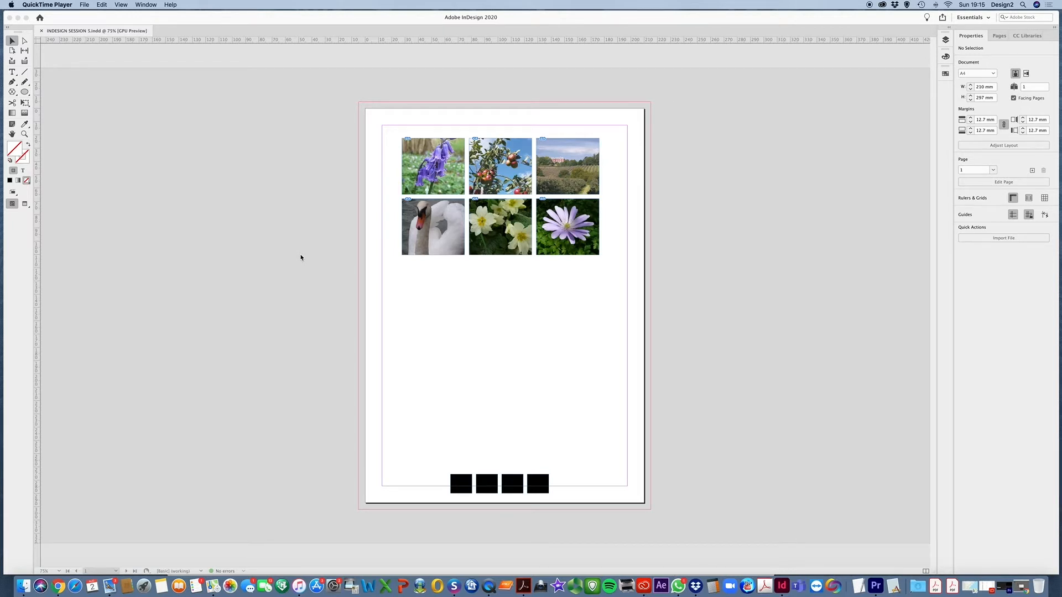
- Close and reopen the Pathfinder tools, placing them beside the page
{"action": "left_click", "coordinate": [192, 52]}
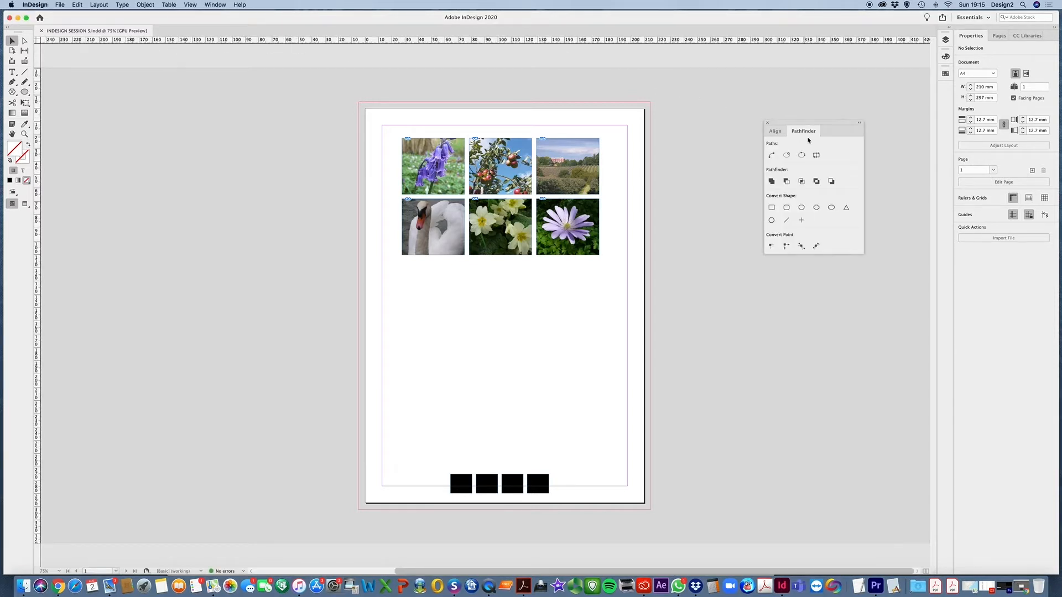
{"action": "left_click", "coordinate": [767, 124]}
{"action": "left_click", "coordinate": [210, 5]}
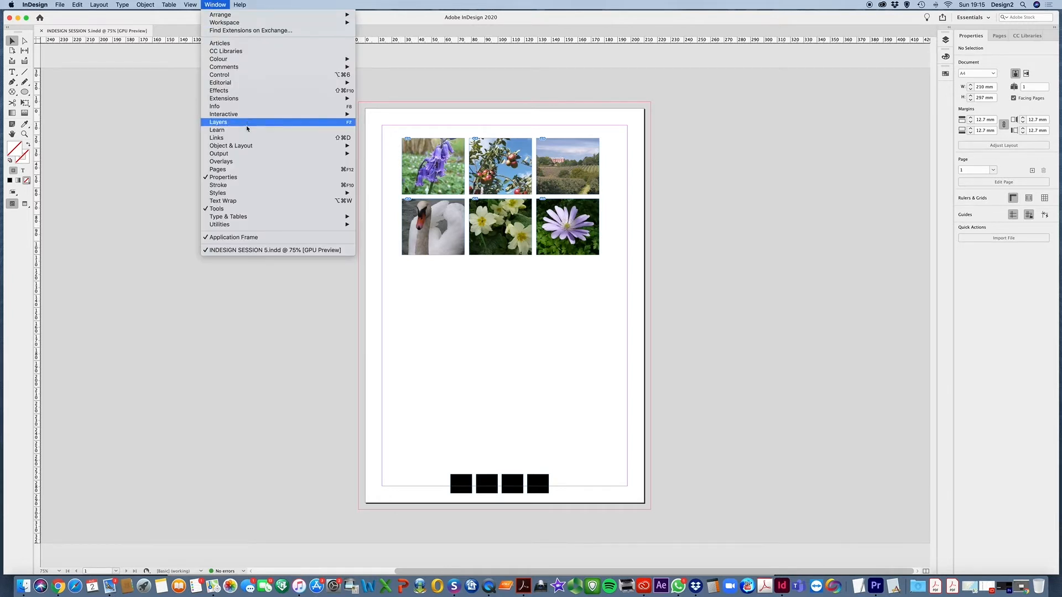
{"action": "mouse_move", "coordinate": [240, 144]}
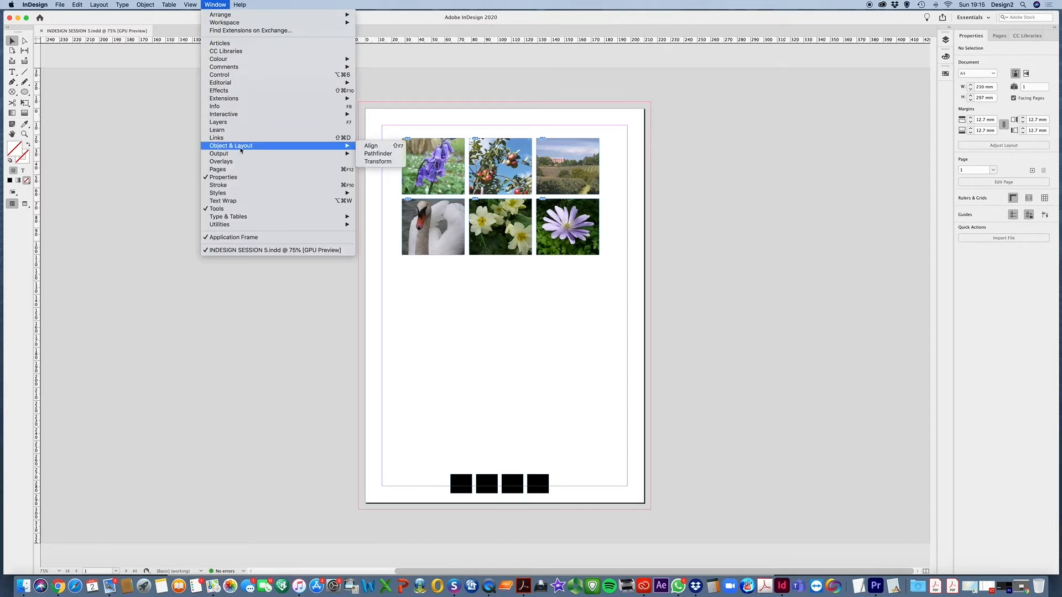
{"action": "left_click", "coordinate": [376, 154]}
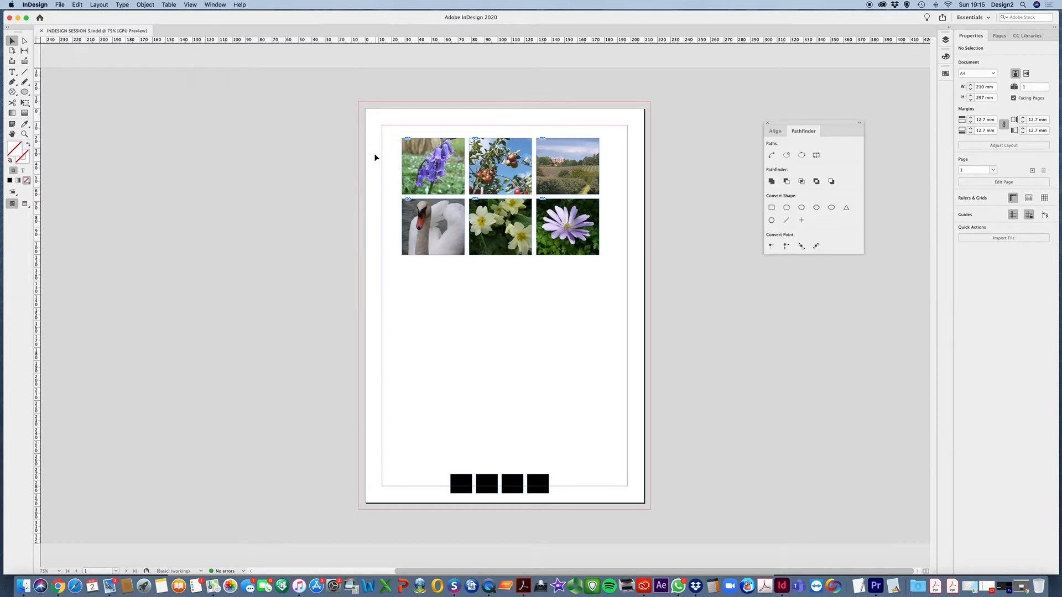
{"action": "left_click_drag", "start_coordinate": [819, 128], "coordinate": [795, 127]}
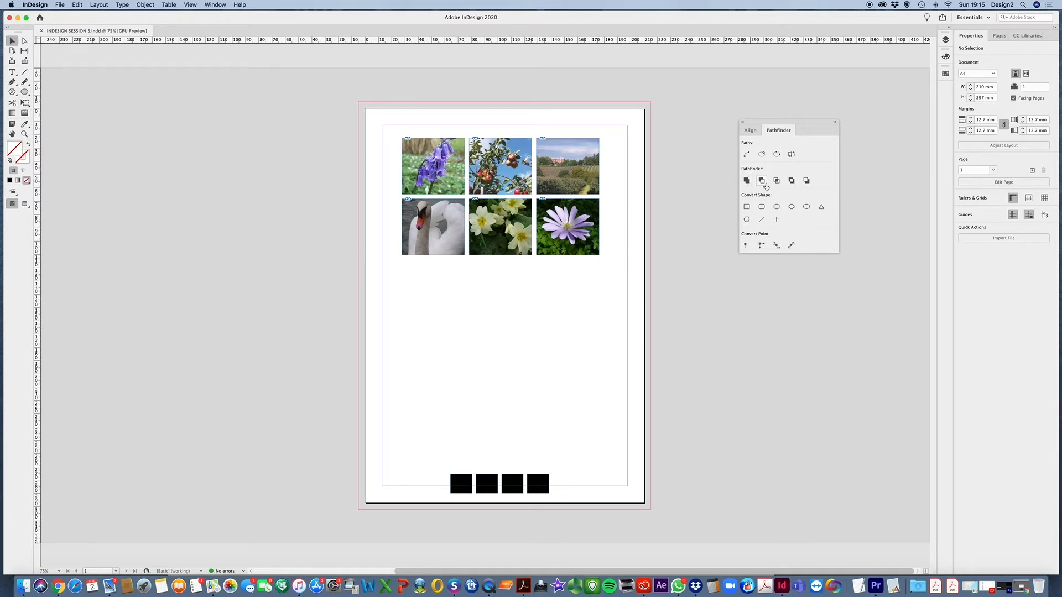
- Draw a rectangle about 220 × 159 mm over the upper half of the page, extending out to the bleed guides
{"action": "left_click", "coordinate": [24, 93]}
{"action": "left_click_drag", "start_coordinate": [24, 92], "coordinate": [50, 101]}
{"action": "left_click_drag", "start_coordinate": [358, 102], "coordinate": [650, 314]}
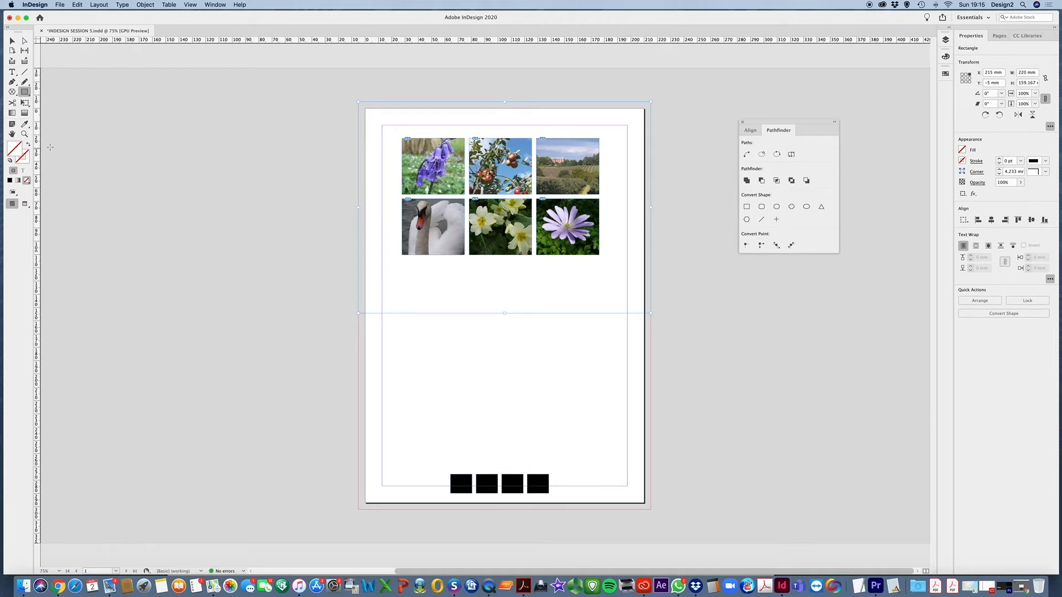
- Give the large rectangle a black fill with no stroke, and preview the page as trimmed
{"action": "left_click", "coordinate": [10, 161]}
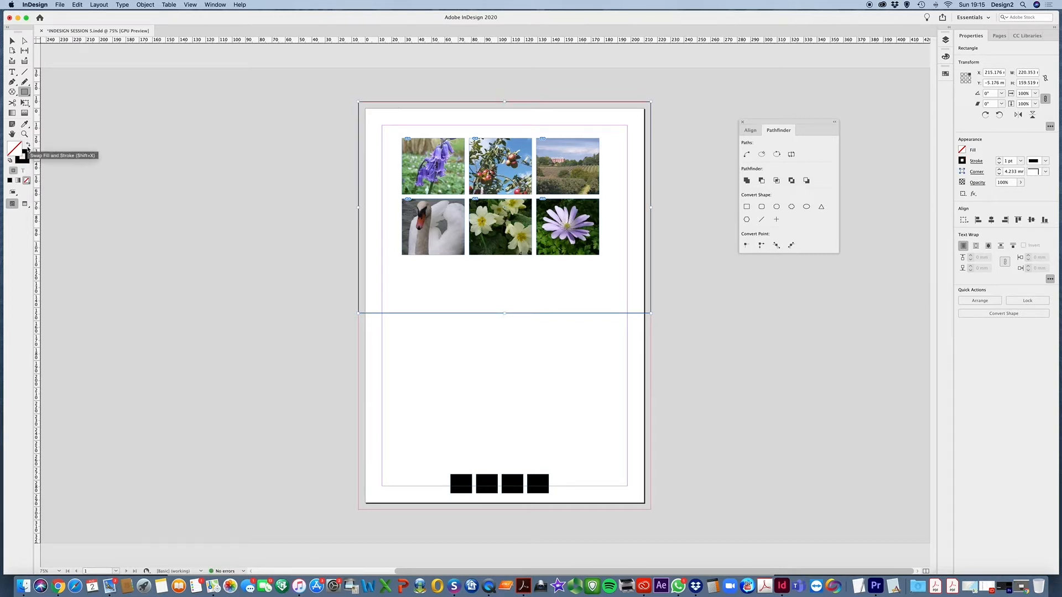
{"action": "left_click", "coordinate": [28, 145]}
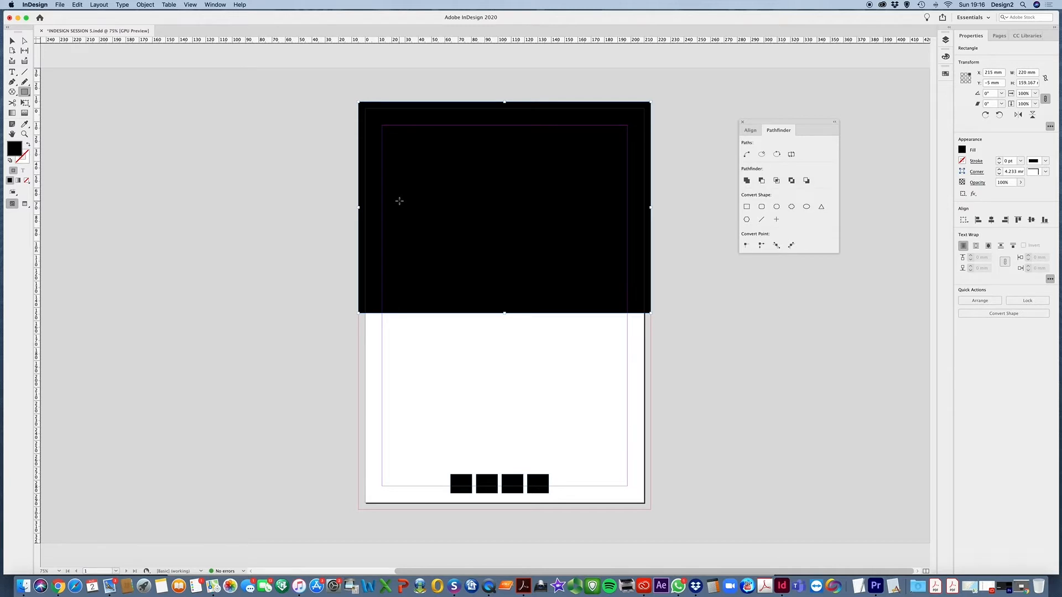
{"action": "key", "text": "w"}
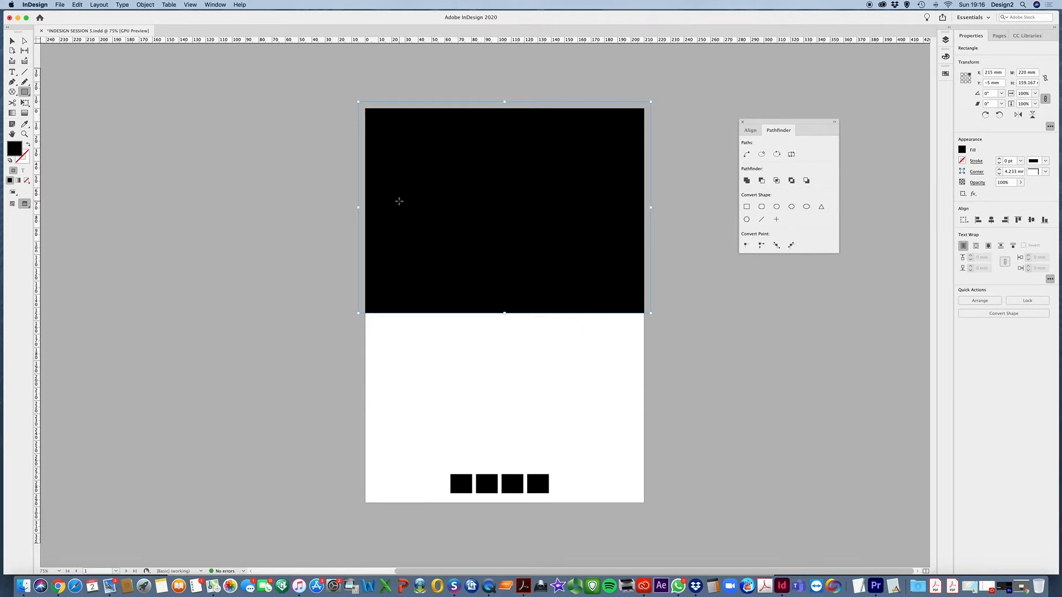
{"action": "key", "text": "w"}
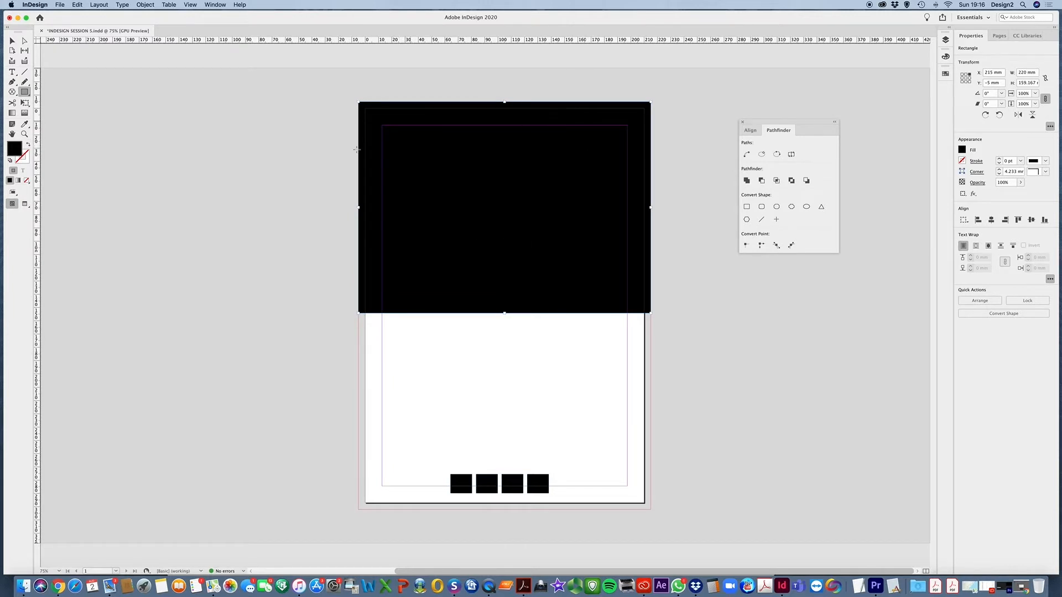
- Send the black rectangle to the back, behind the six photos, and deselect it
{"action": "left_click", "coordinate": [12, 41]}
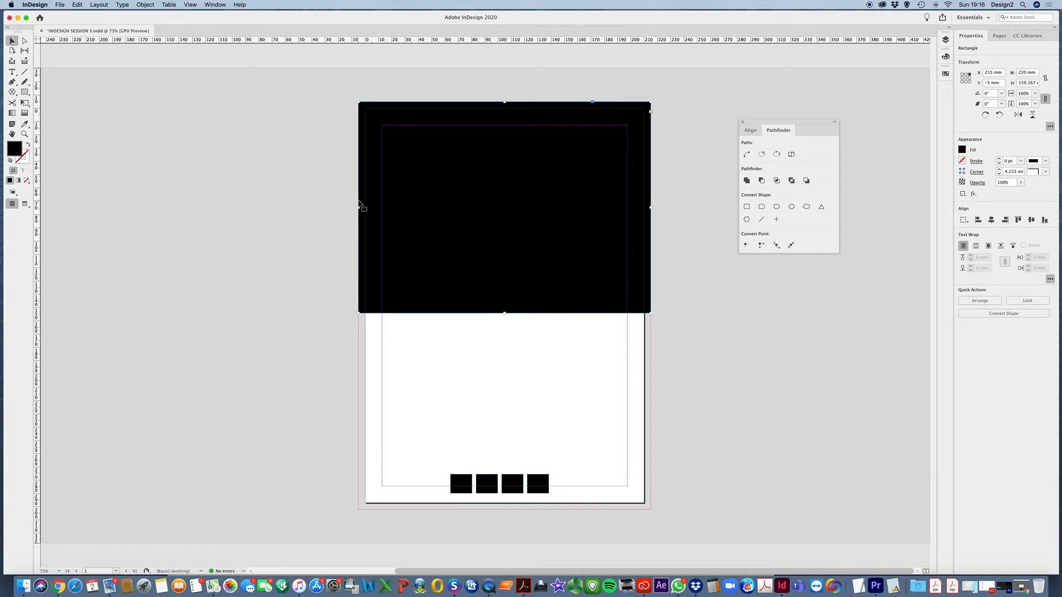
{"action": "right_click", "coordinate": [497, 206]}
{"action": "mouse_move", "coordinate": [517, 286]}
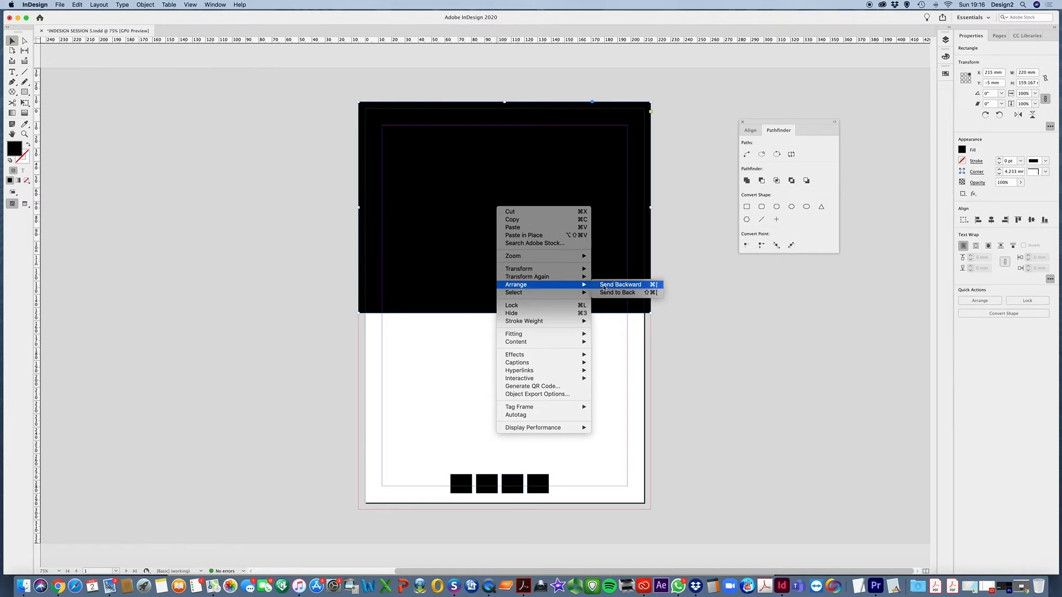
{"action": "mouse_move", "coordinate": [562, 289]}
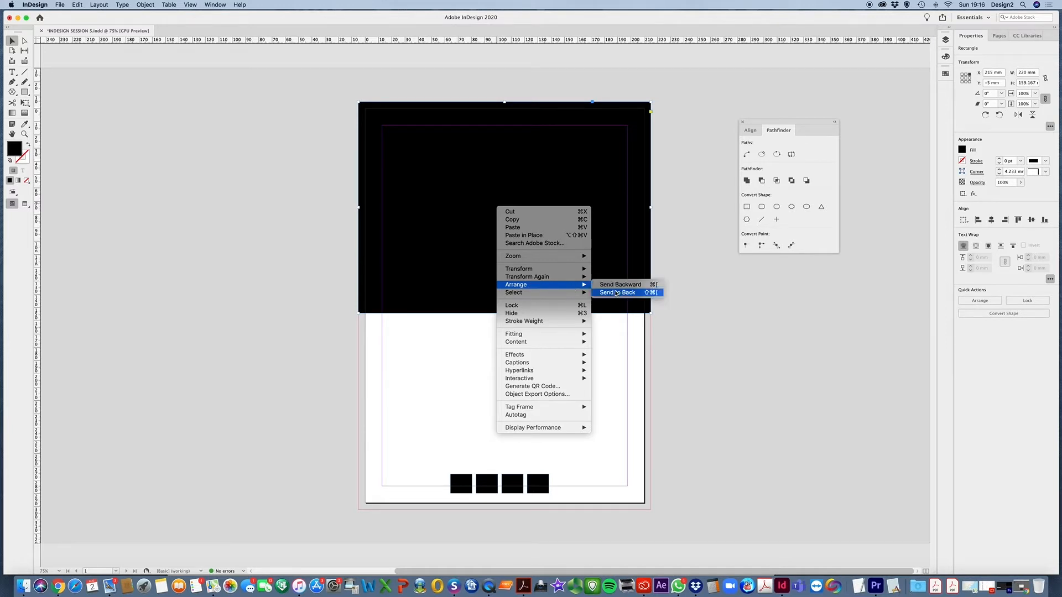
{"action": "left_click", "coordinate": [143, 8]}
{"action": "left_click", "coordinate": [145, 6]}
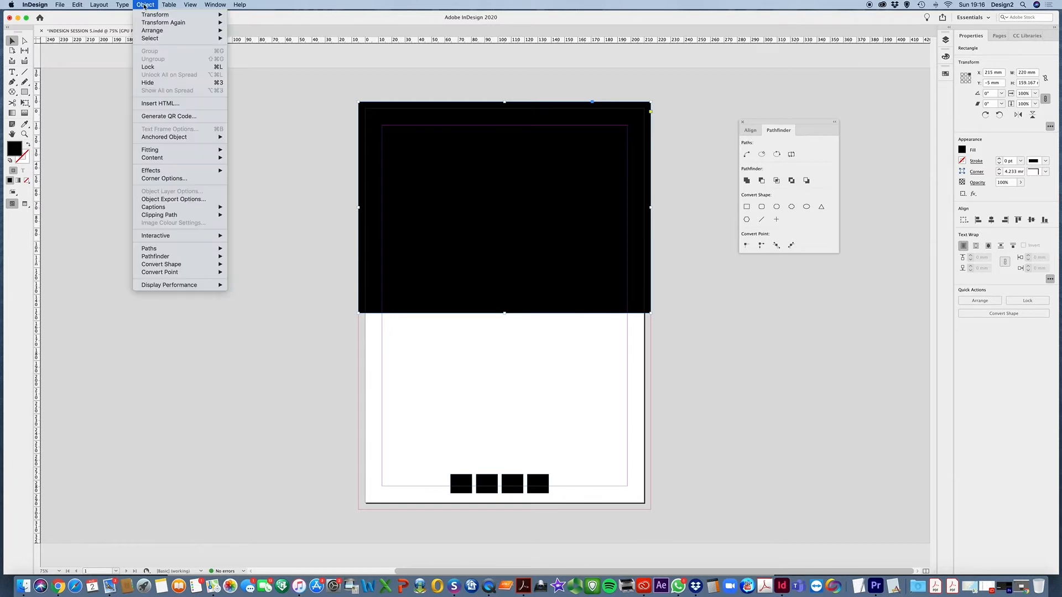
{"action": "mouse_move", "coordinate": [156, 32]}
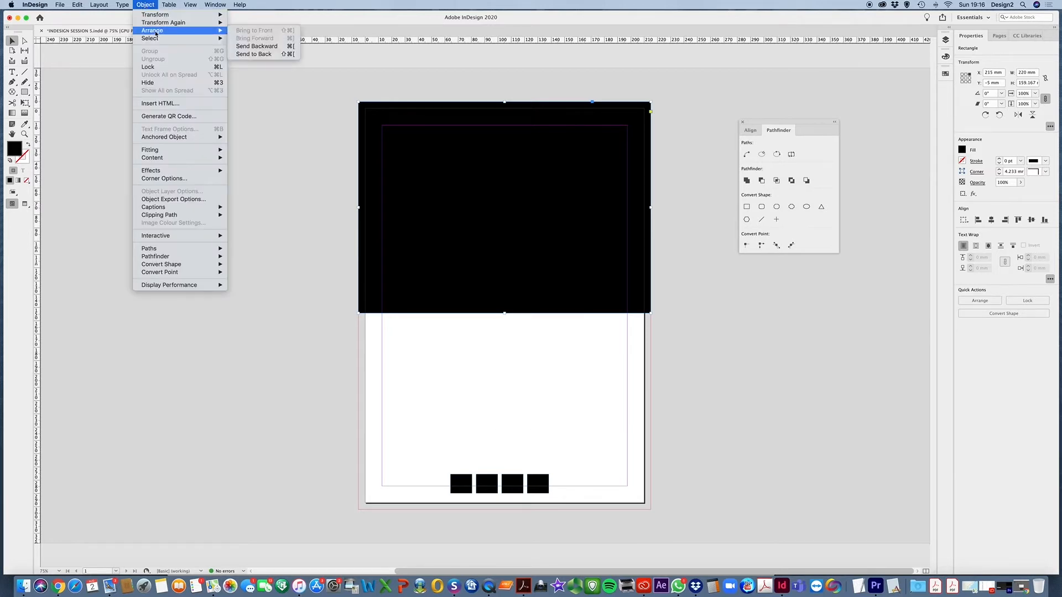
{"action": "left_click", "coordinate": [250, 54]}
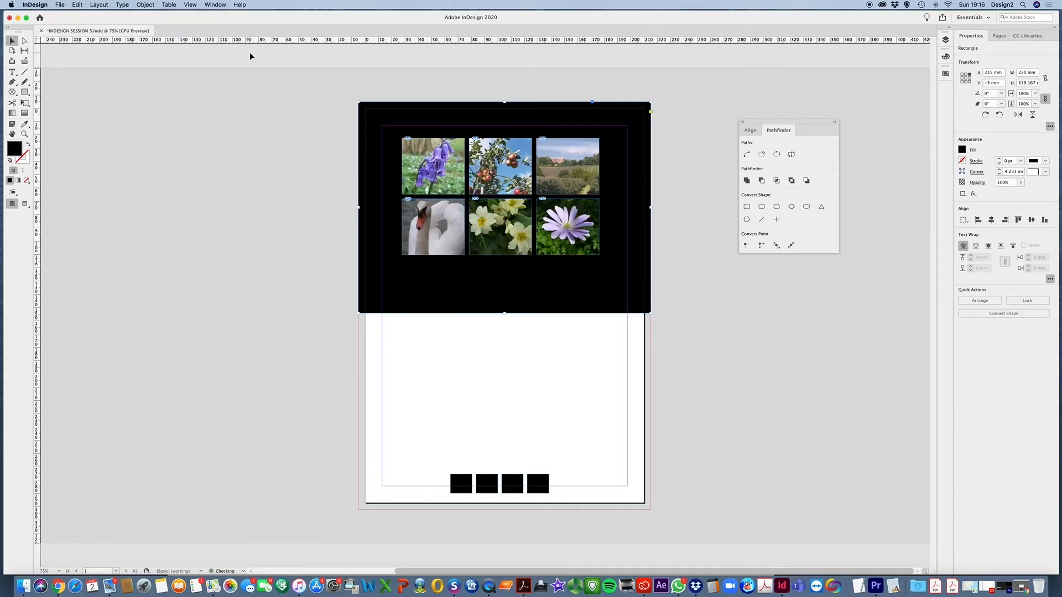
{"action": "left_click", "coordinate": [251, 180]}
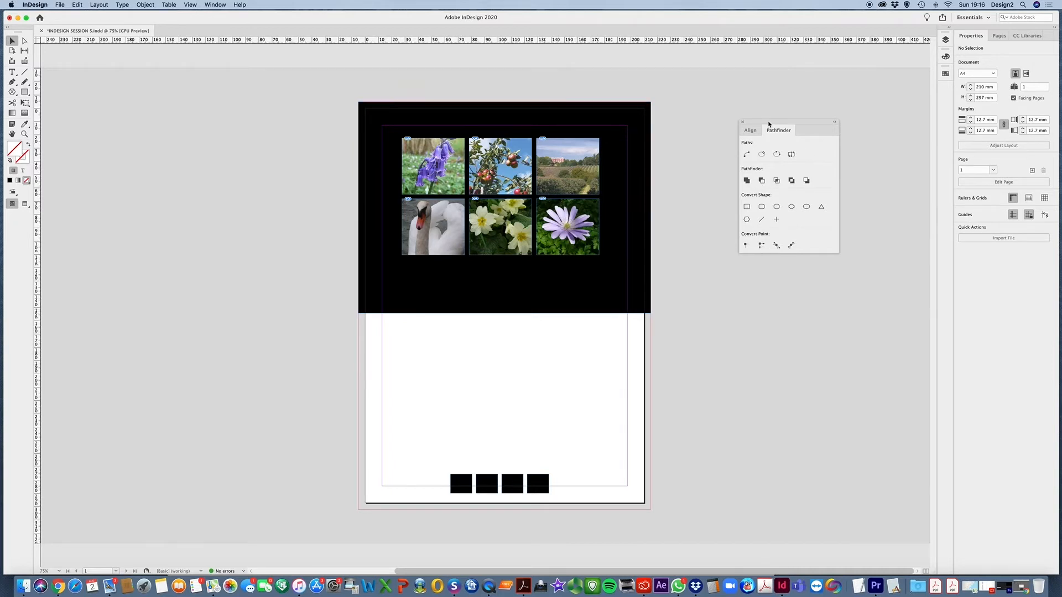
- Draw a rectangle about 15 × 41 mm with the default black stroke, overlapping the black block's lower edge below the swan photo
{"action": "left_click_drag", "start_coordinate": [768, 124], "coordinate": [731, 228]}
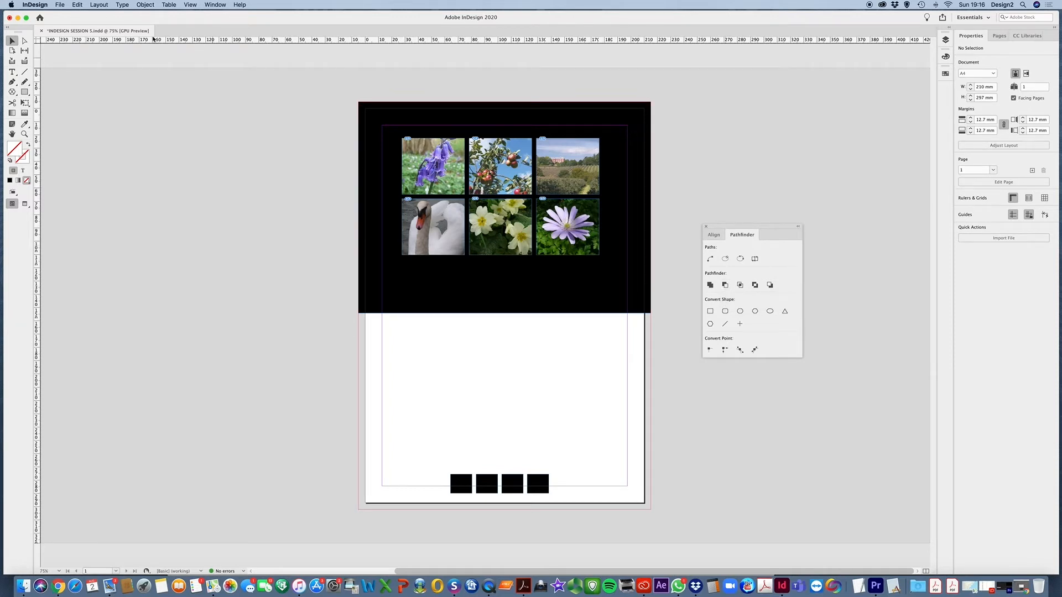
{"action": "left_click", "coordinate": [24, 91]}
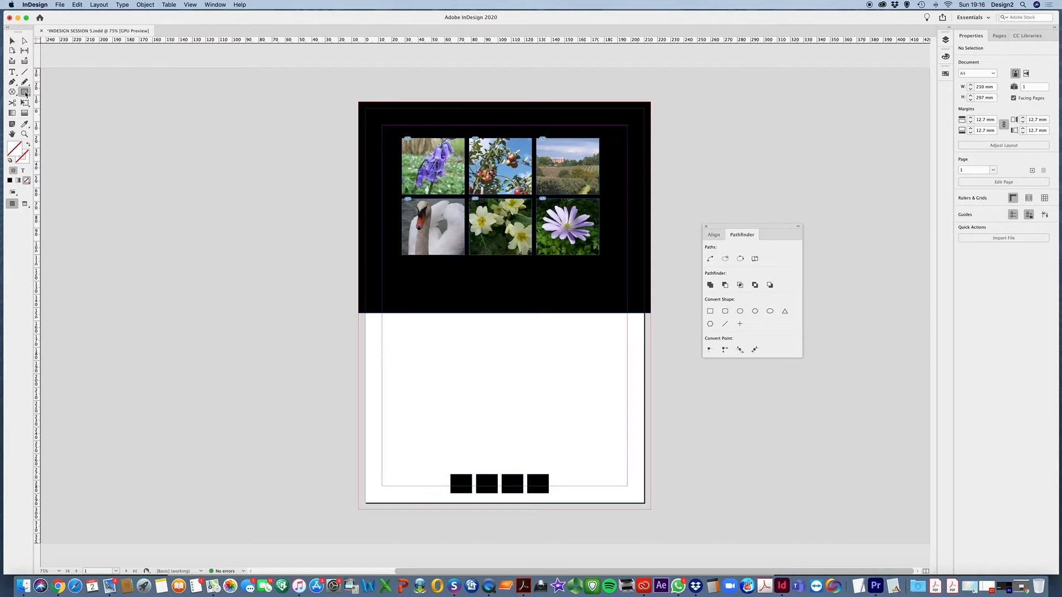
{"action": "left_click", "coordinate": [10, 160]}
{"action": "left_click_drag", "start_coordinate": [440, 274], "coordinate": [461, 330]}
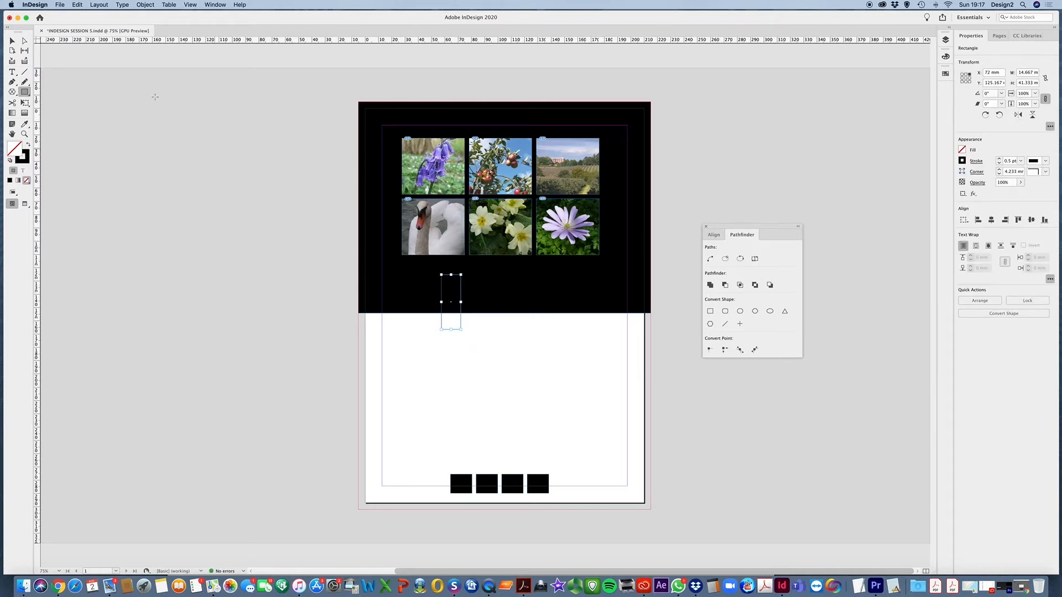
- Subtract the narrow rectangle from the black block to cut a notch in its lower edge
{"action": "left_click", "coordinate": [13, 42]}
{"action": "left_click", "coordinate": [496, 309], "text": "shift"}
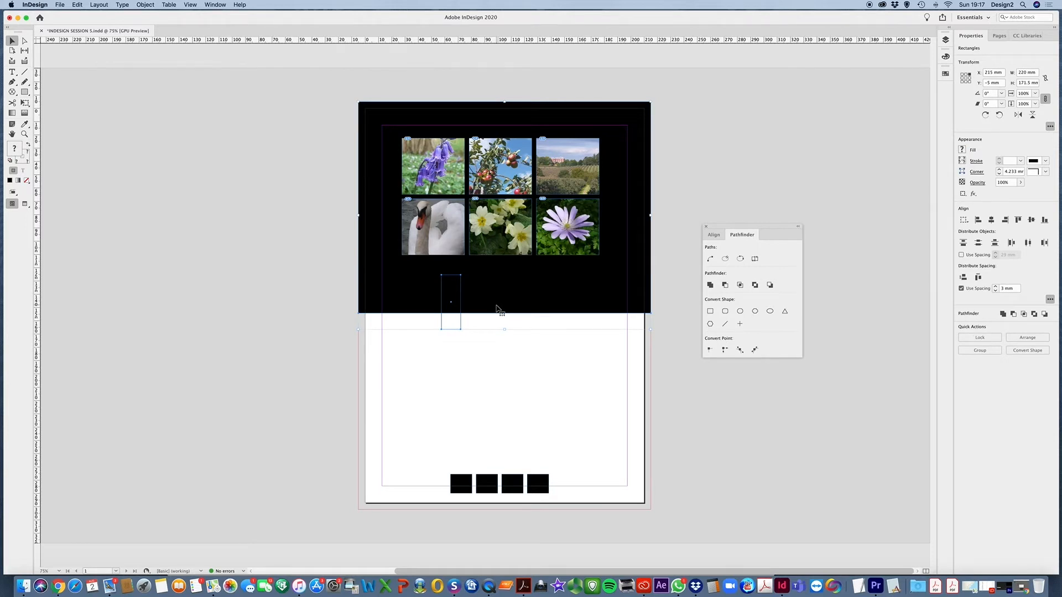
{"action": "left_click", "coordinate": [431, 368]}
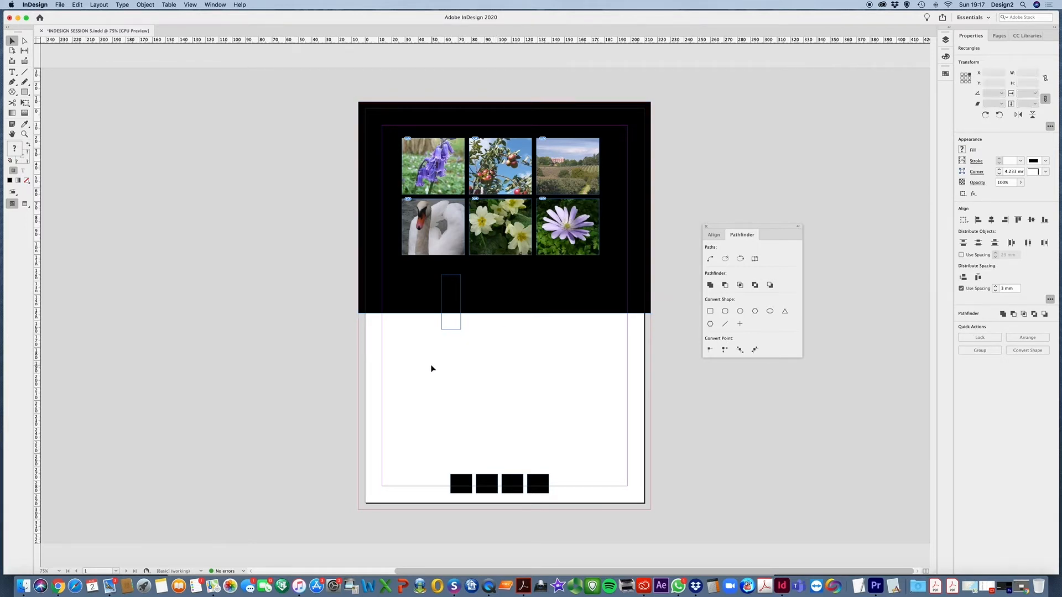
{"action": "left_click_drag", "start_coordinate": [416, 349], "coordinate": [485, 308]}
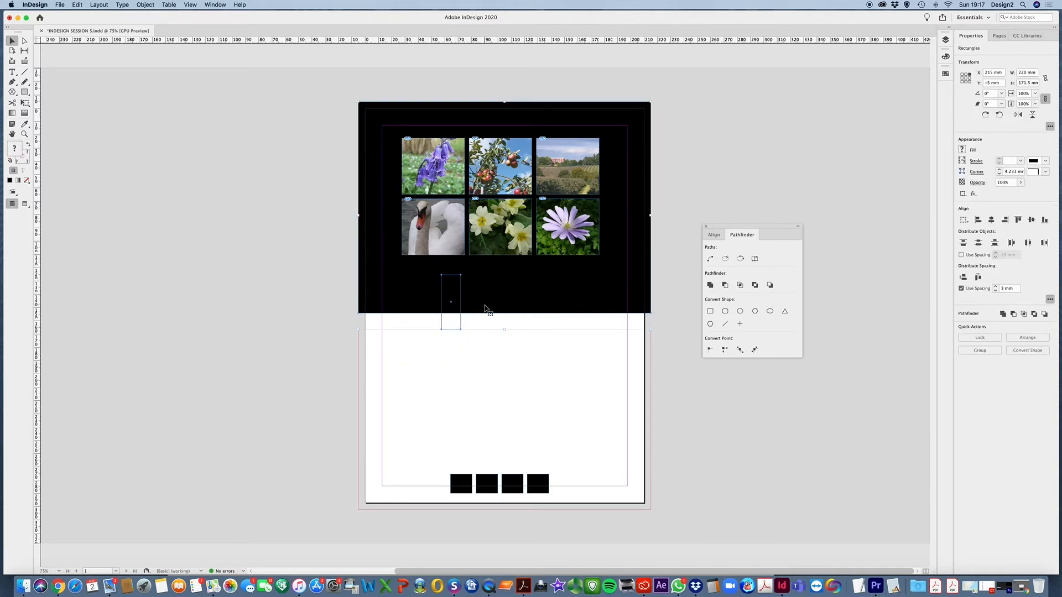
{"action": "left_click", "coordinate": [725, 286]}
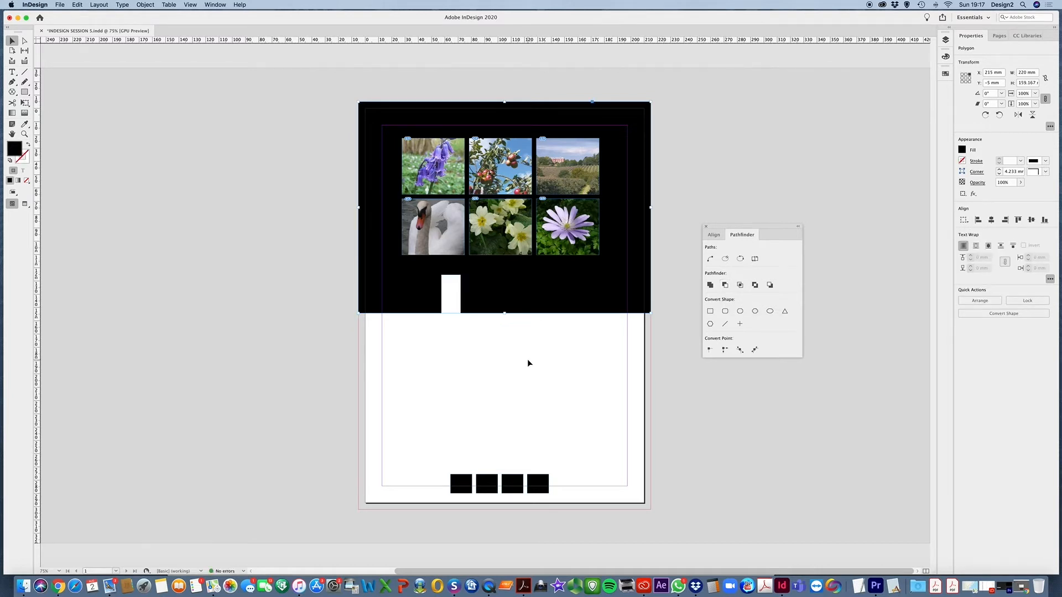
{"action": "left_click", "coordinate": [499, 352]}
- Draw a rectangle about 7 × 44 mm against the notch's right side, rising higher than it, and subtract it from the black block
{"action": "left_click", "coordinate": [24, 92]}
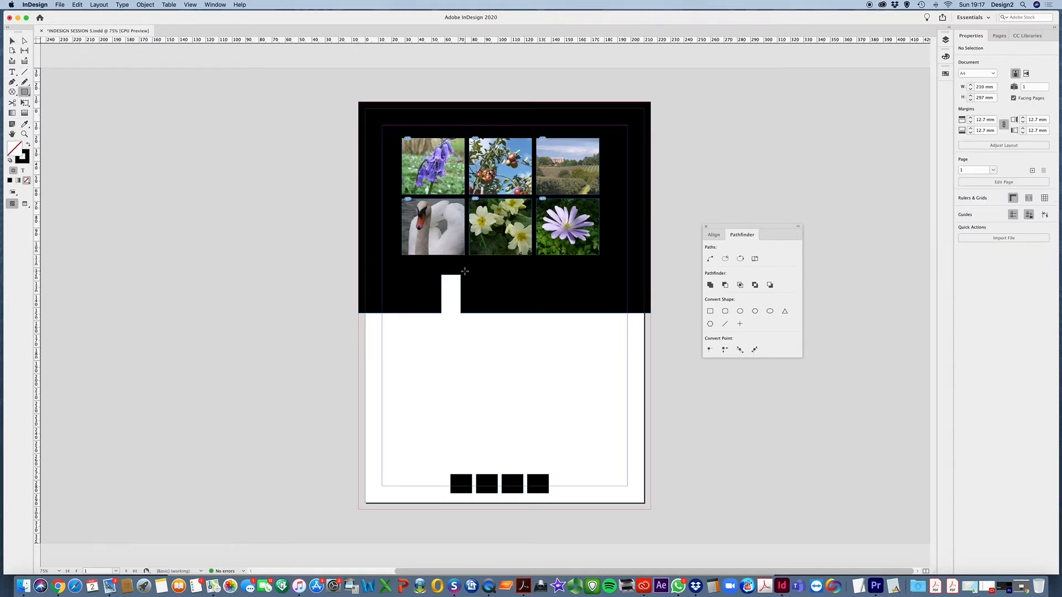
{"action": "left_click_drag", "start_coordinate": [460, 266], "coordinate": [469, 324]}
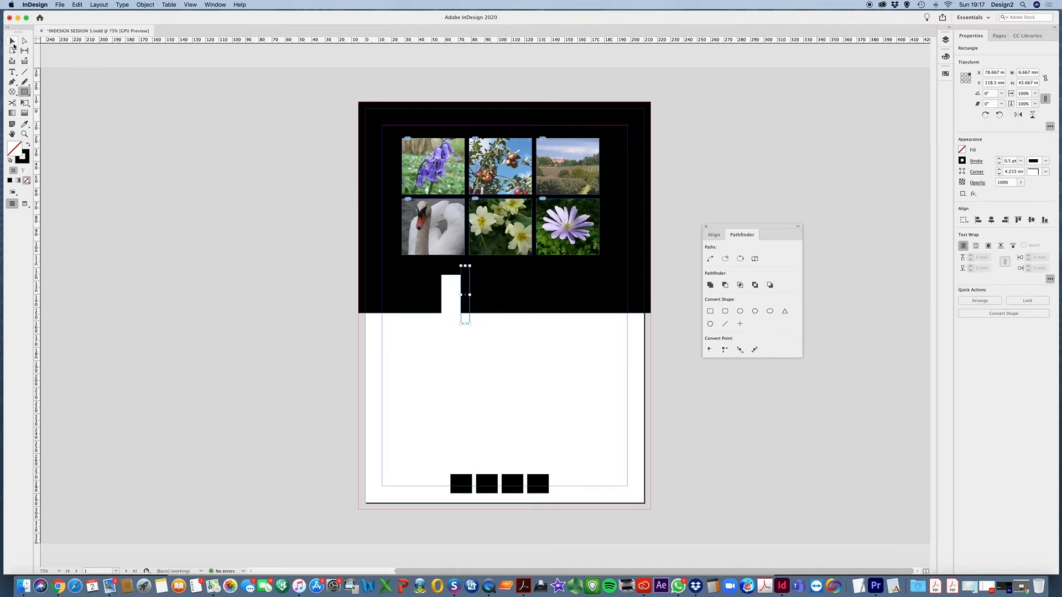
{"action": "left_click", "coordinate": [12, 42]}
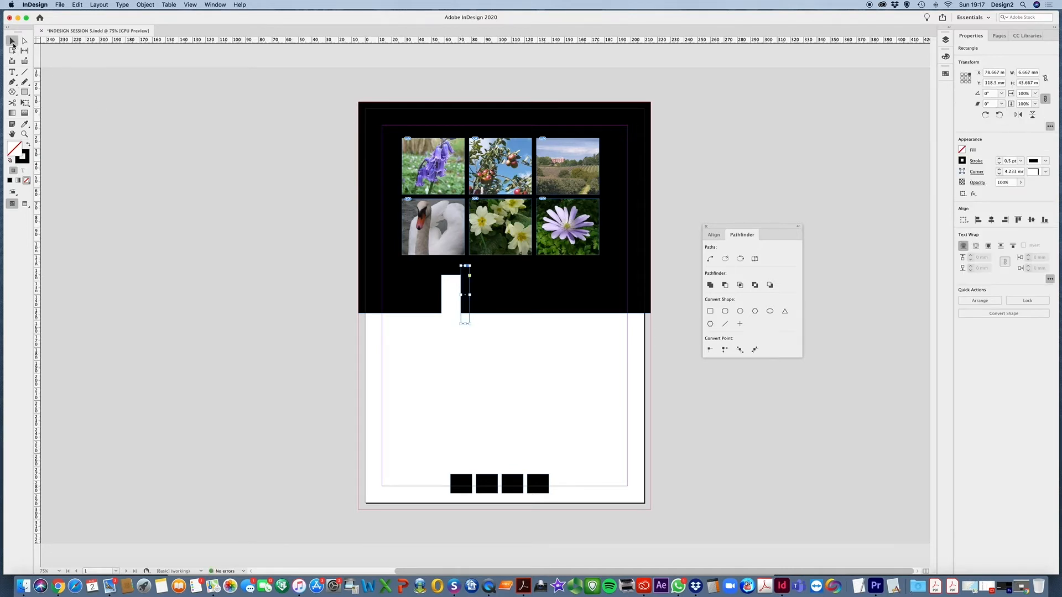
{"action": "left_click", "coordinate": [564, 310], "text": "shift"}
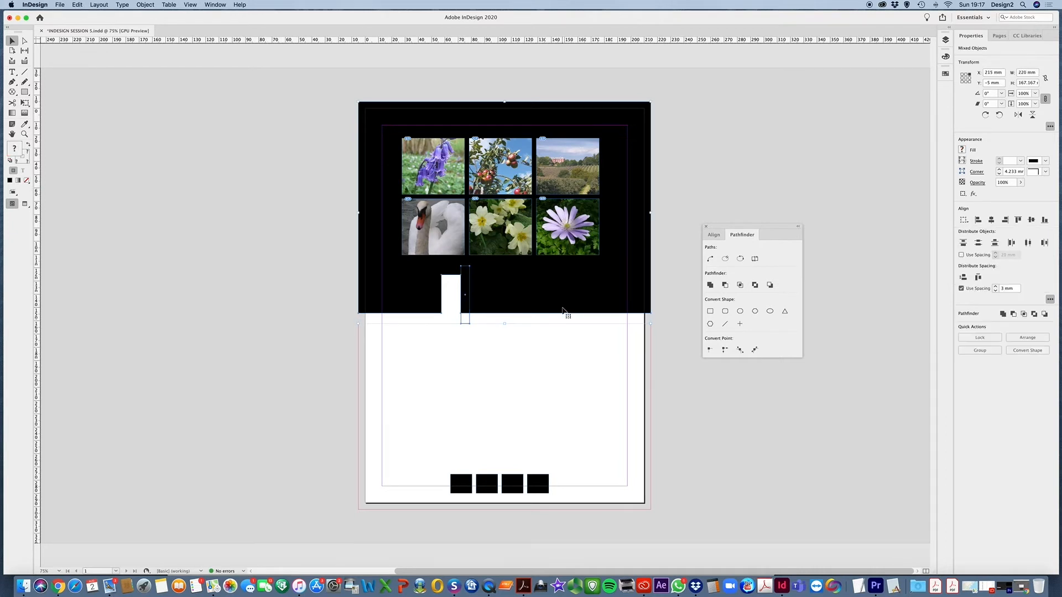
{"action": "left_click", "coordinate": [725, 285]}
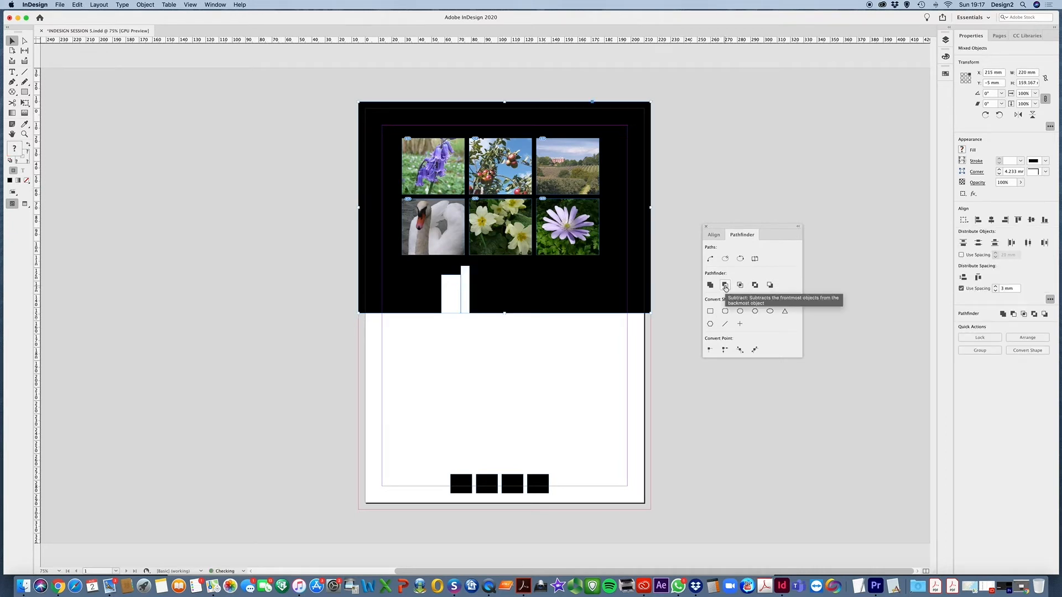
{"action": "left_click", "coordinate": [445, 369]}
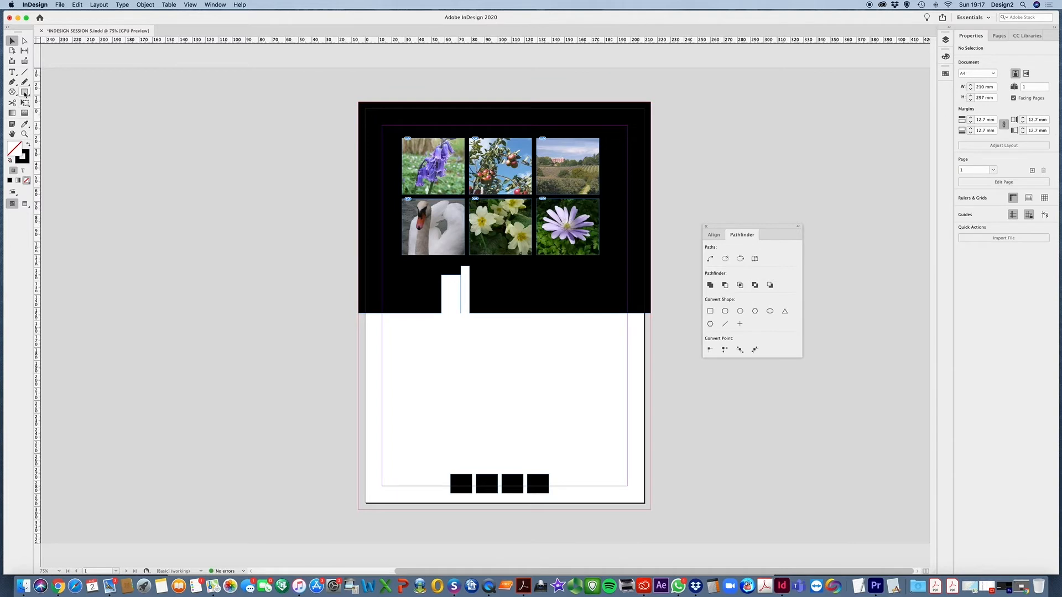
- Draw a rectangle about 21 × 21 mm directly right of the tall notch and subtract it from the black block
{"action": "key", "text": "m"}
{"action": "left_click_drag", "start_coordinate": [469, 291], "coordinate": [497, 318]}
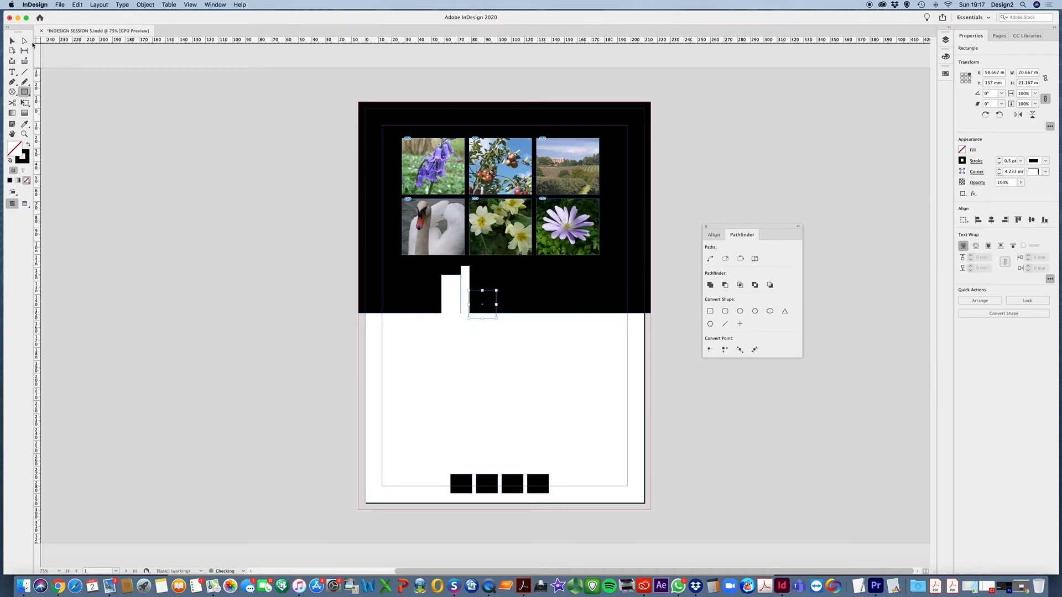
{"action": "left_click", "coordinate": [12, 41]}
{"action": "left_click", "coordinate": [625, 287], "text": "shift"}
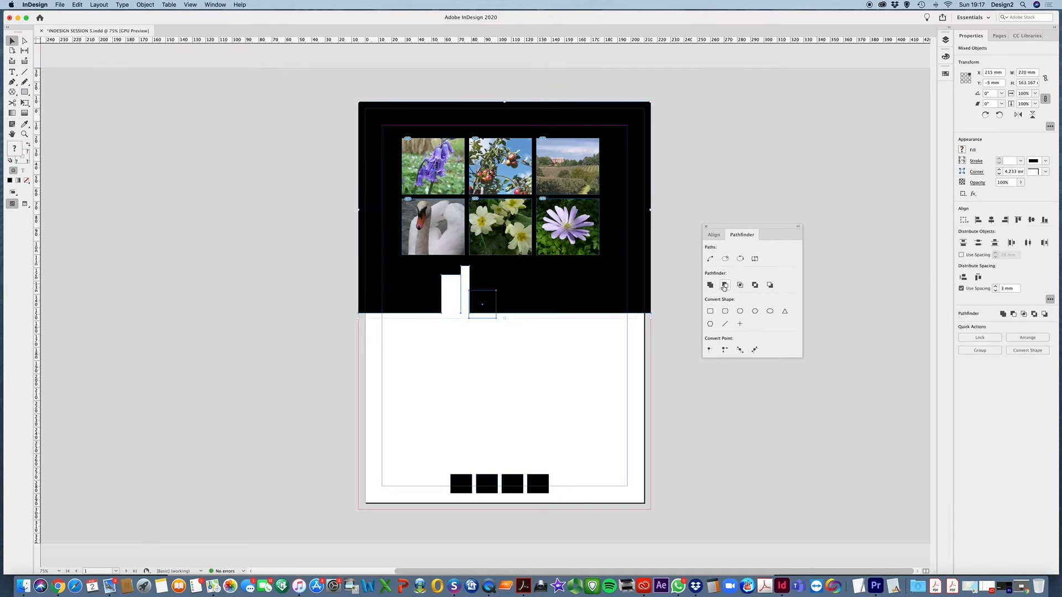
{"action": "left_click", "coordinate": [724, 284]}
{"action": "left_click", "coordinate": [297, 274]}
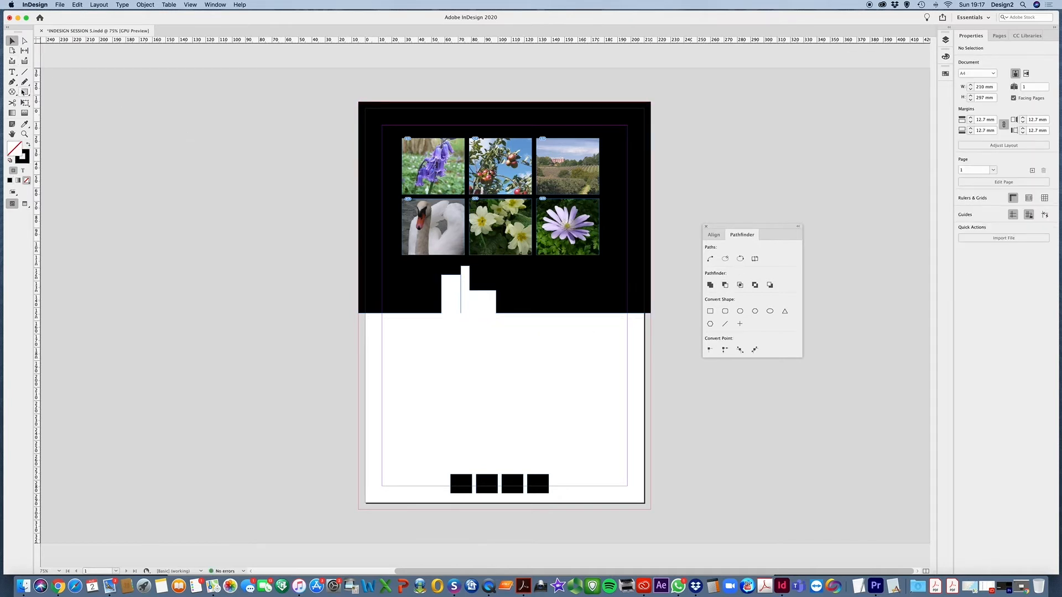
- Draw a rectangle about 11 × 47 mm slightly right of the low notch and subtract it from the black block
{"action": "left_click", "coordinate": [25, 92]}
{"action": "left_click_drag", "start_coordinate": [509, 266], "coordinate": [524, 328]}
{"action": "left_click", "coordinate": [12, 41]}
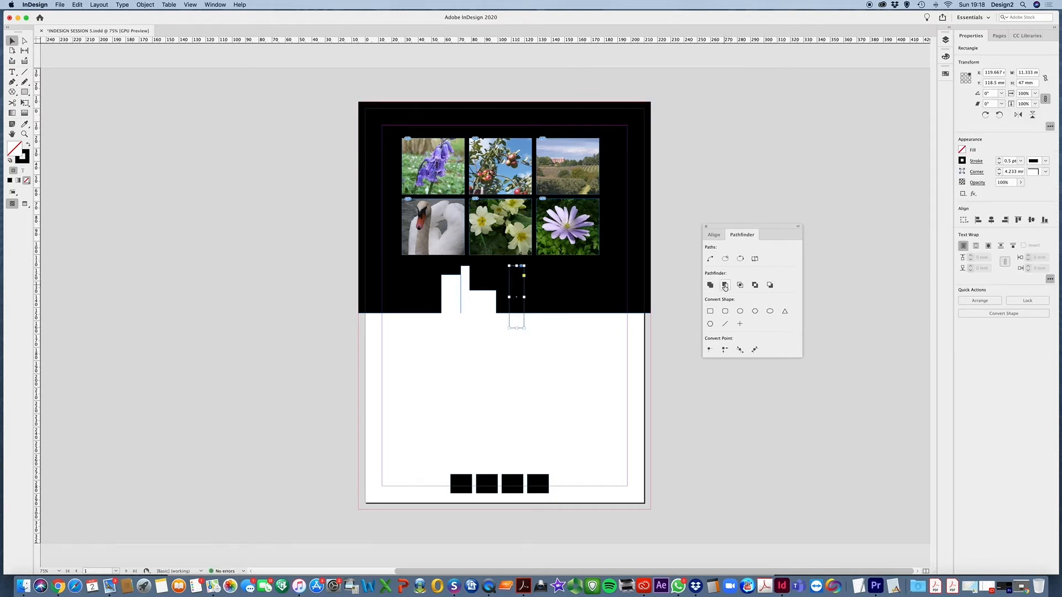
{"action": "left_click", "coordinate": [637, 302]}
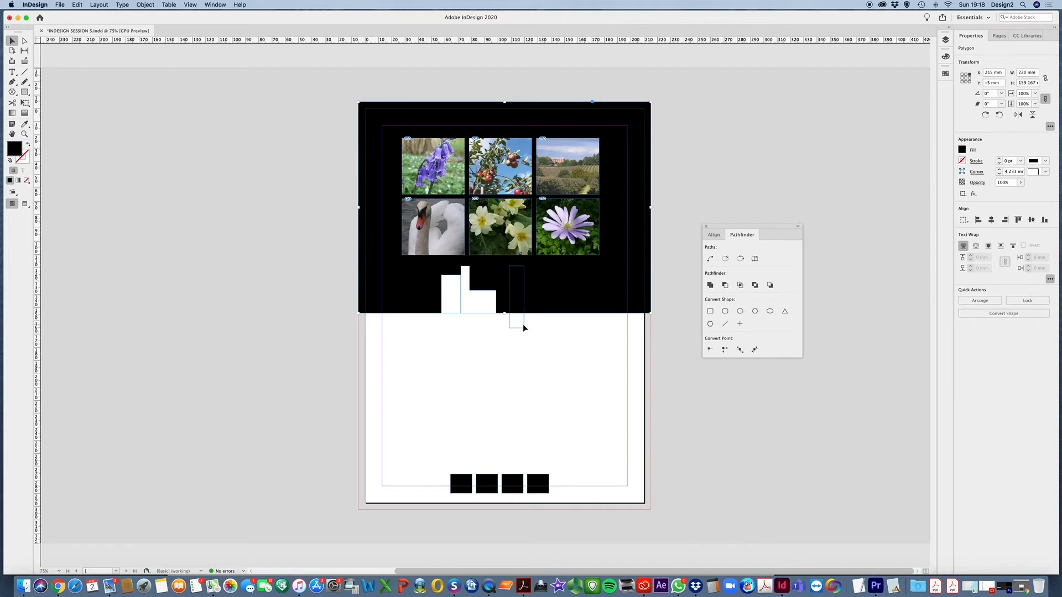
{"action": "left_click", "coordinate": [514, 328], "text": "shift"}
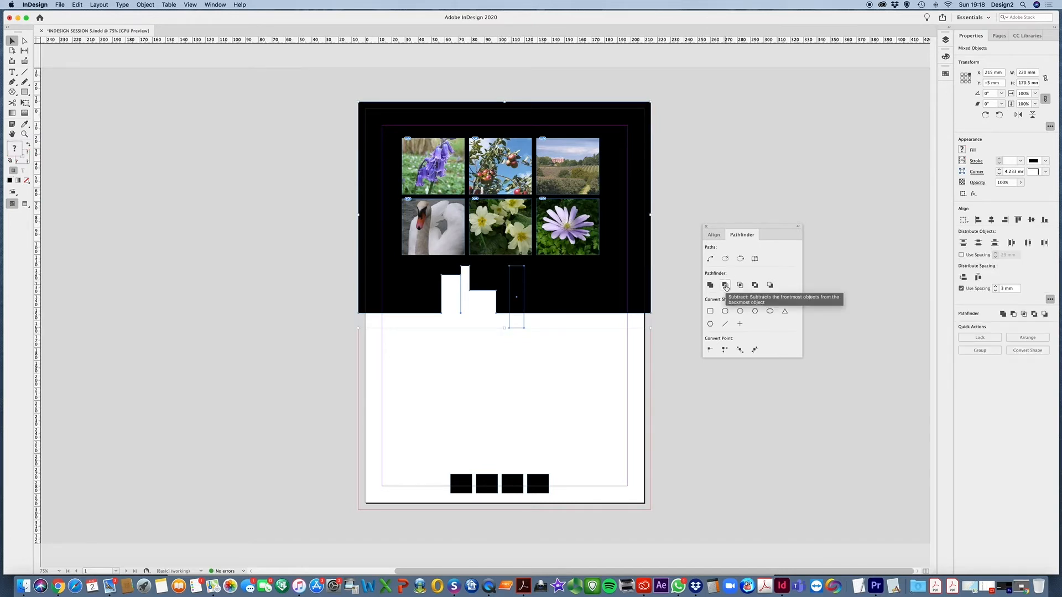
{"action": "left_click", "coordinate": [725, 284]}
{"action": "left_click", "coordinate": [526, 373]}
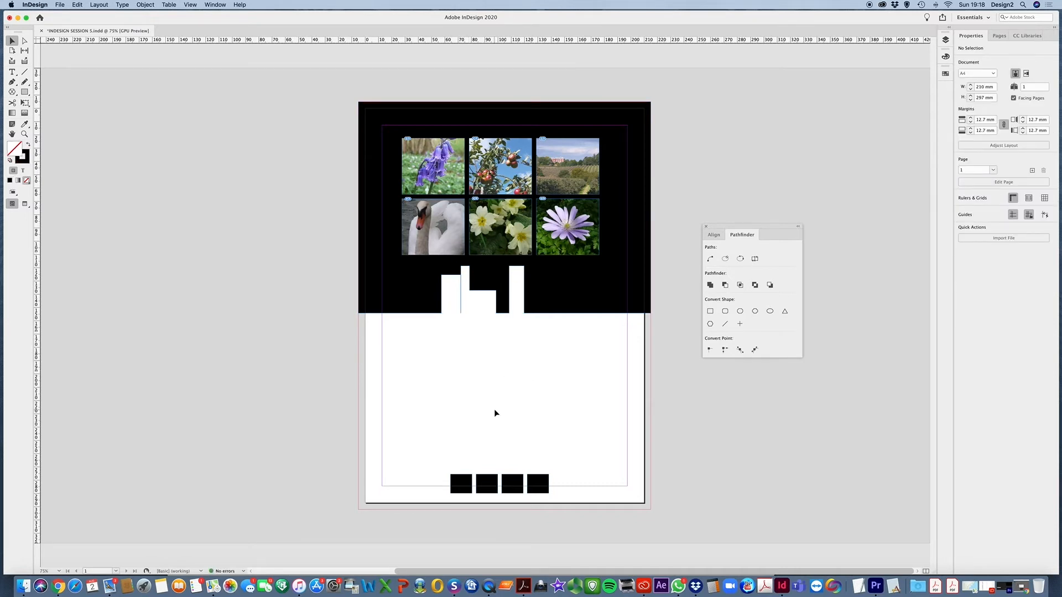
- Preview the page without guides and move the row of four black squares up to just below the skyline
{"action": "key", "text": "w"}
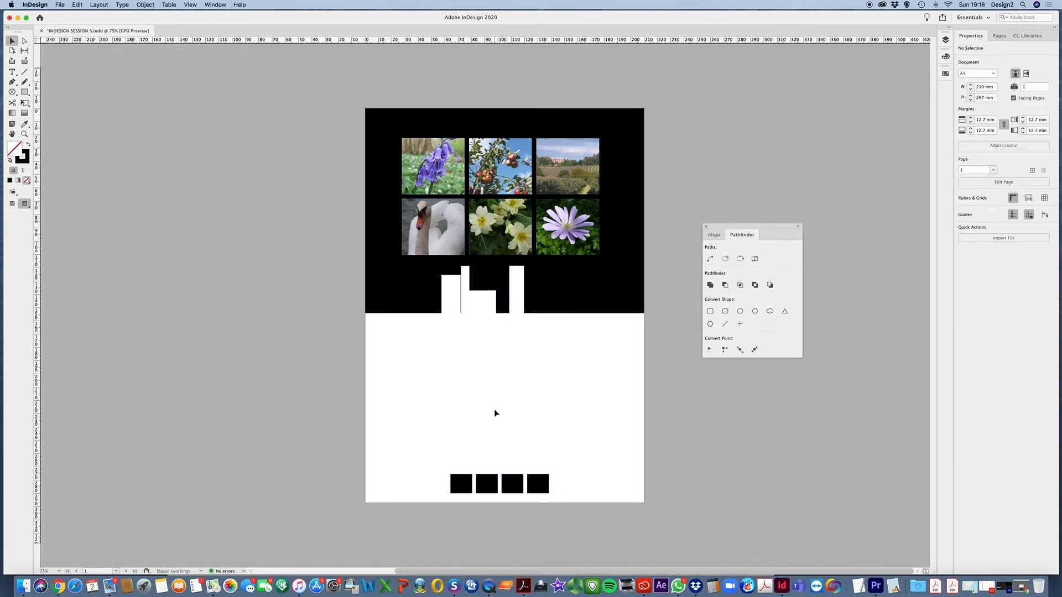
{"action": "left_click", "coordinate": [495, 393], "text": "super"}
{"action": "left_click_drag", "start_coordinate": [390, 436], "coordinate": [530, 308]}
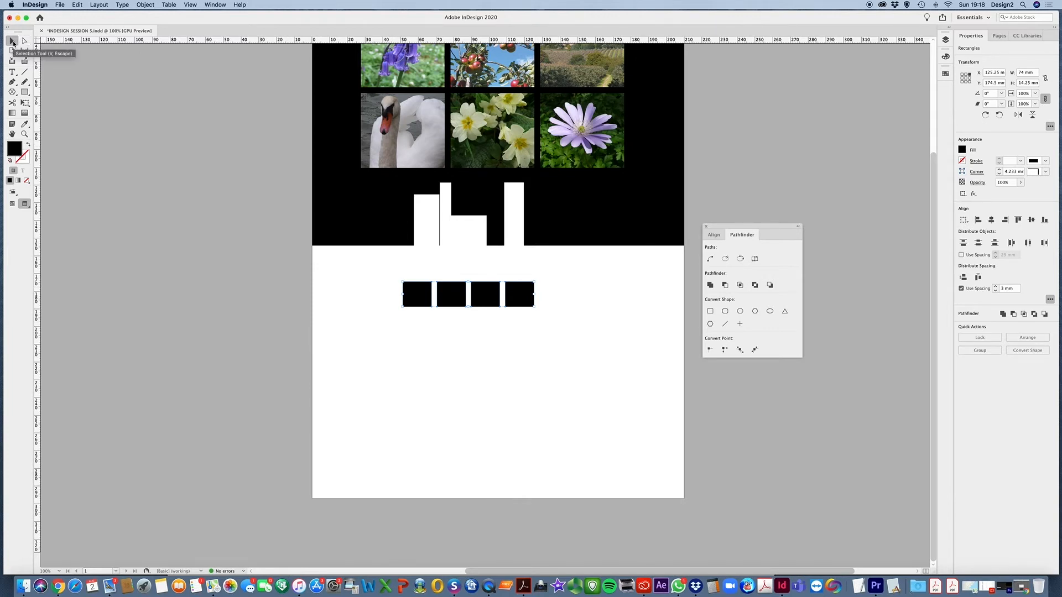
- Scale the row of four squares down to about 23 × 7 mm and rotate it −90° into a vertical column
{"action": "left_click", "coordinate": [365, 324]}
{"action": "left_click_drag", "start_coordinate": [363, 275], "coordinate": [579, 337]}
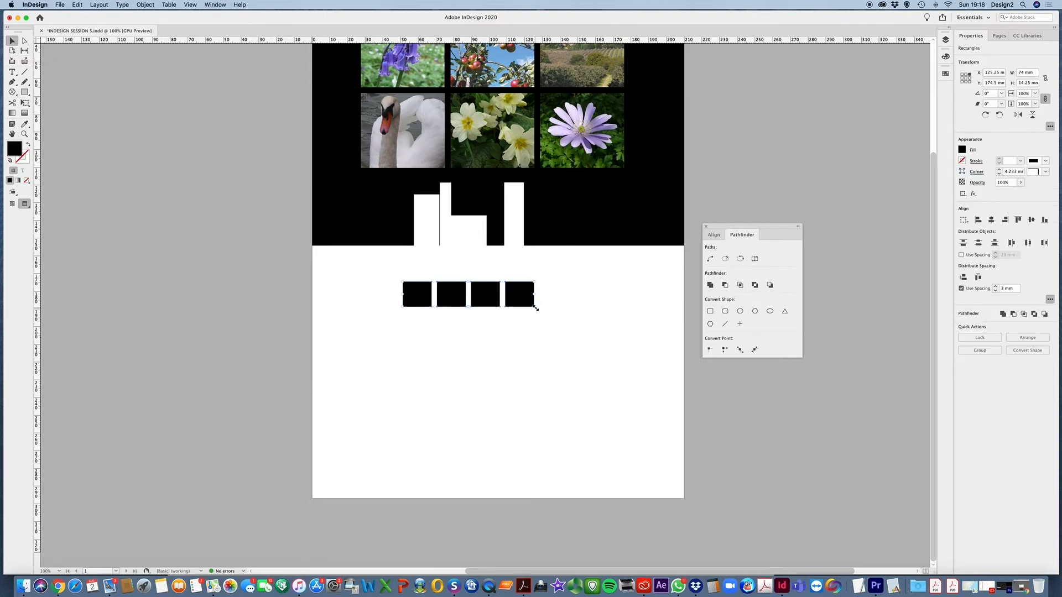
{"action": "left_click_drag", "start_coordinate": [535, 308], "coordinate": [444, 294]}
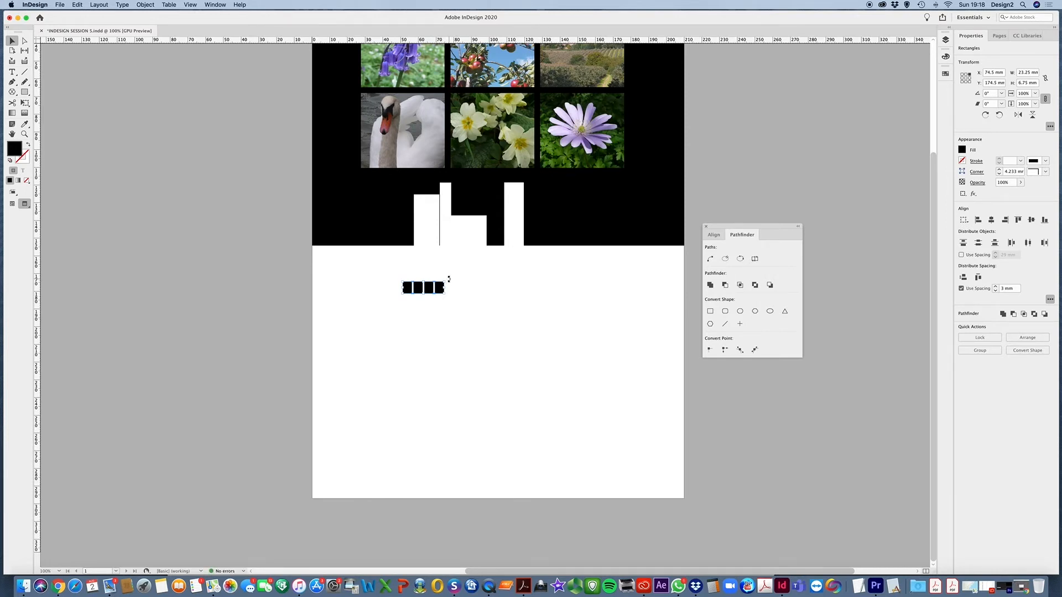
{"action": "left_click_drag", "start_coordinate": [448, 279], "coordinate": [431, 314]}
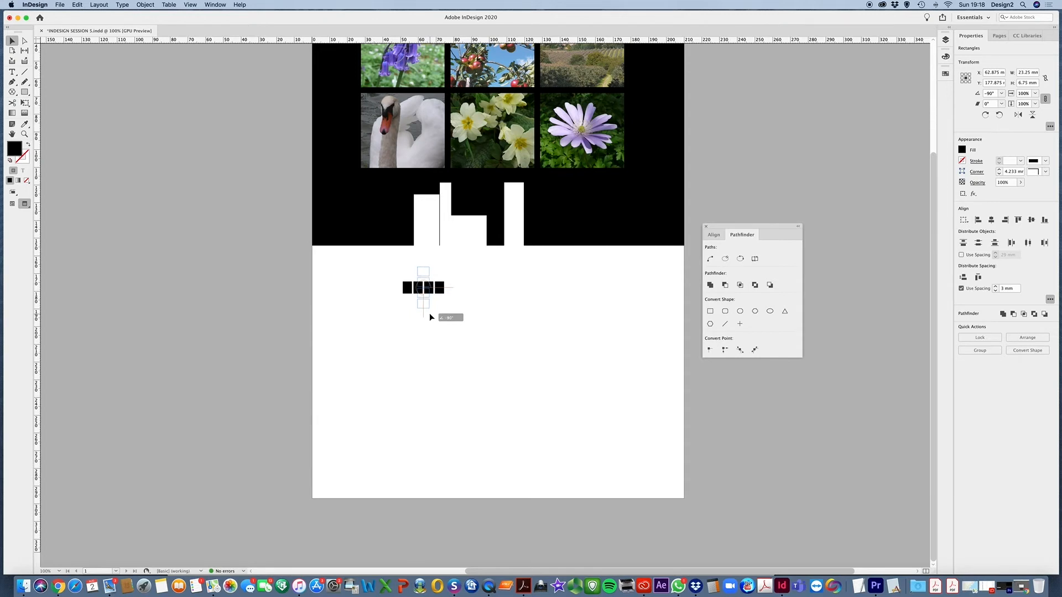
- Place the squares as a 3.5 mm wide window column in the leftmost building, duplicate it beside itself and copy both columns into the rightmost tower
{"action": "left_click_drag", "start_coordinate": [430, 313], "coordinate": [421, 239]}
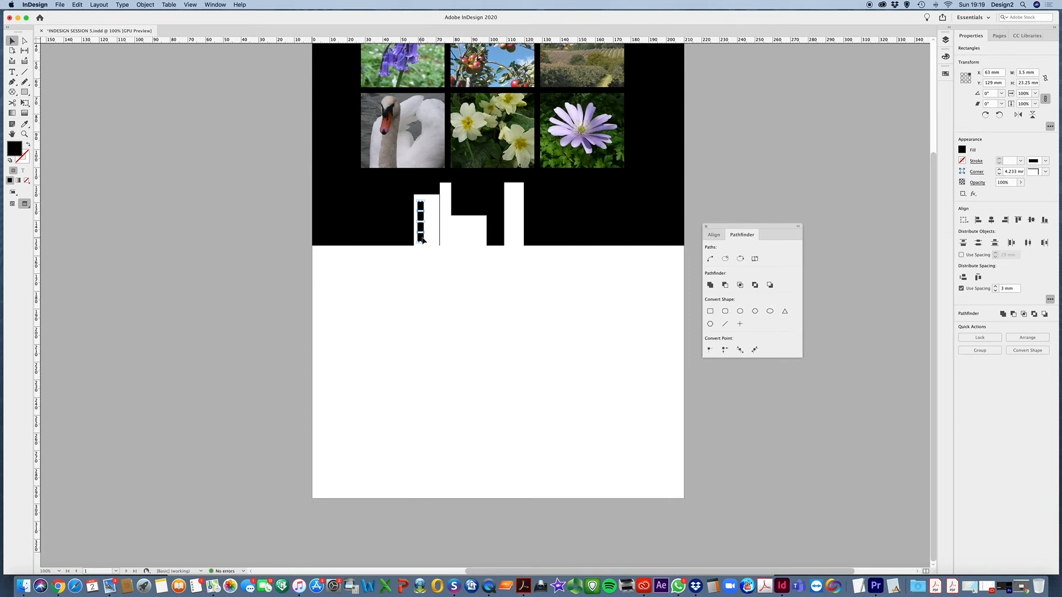
{"action": "left_click_drag", "start_coordinate": [422, 239], "coordinate": [430, 240]}
{"action": "left_click_drag", "start_coordinate": [432, 240], "coordinate": [518, 235]}
{"action": "left_click", "coordinate": [433, 285]}
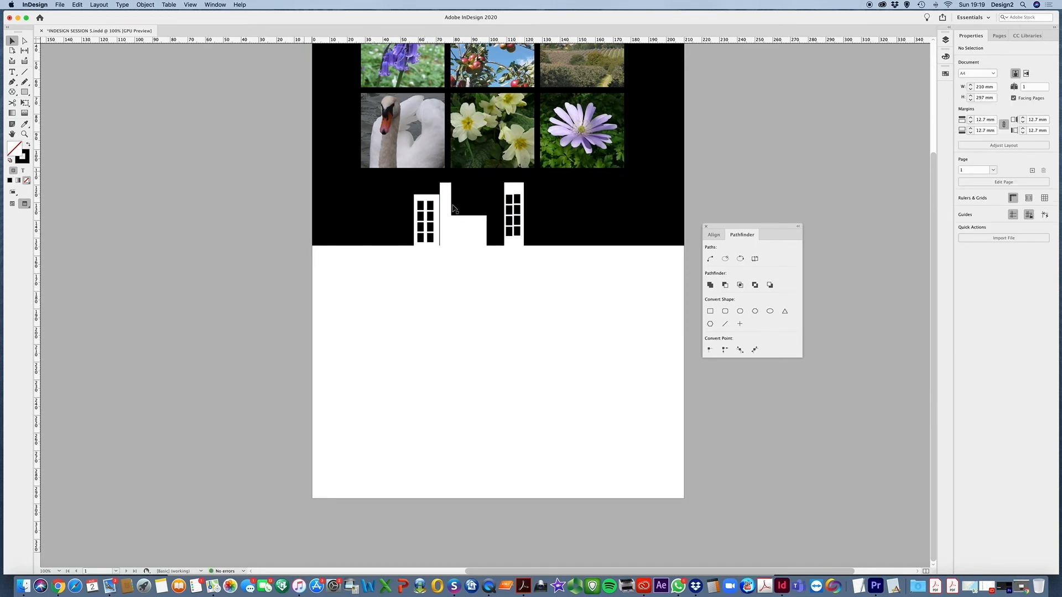
- Copy one window three times into the low building, align the copies' top edges and distribute them by horizontal centres
{"action": "left_click", "coordinate": [430, 210]}
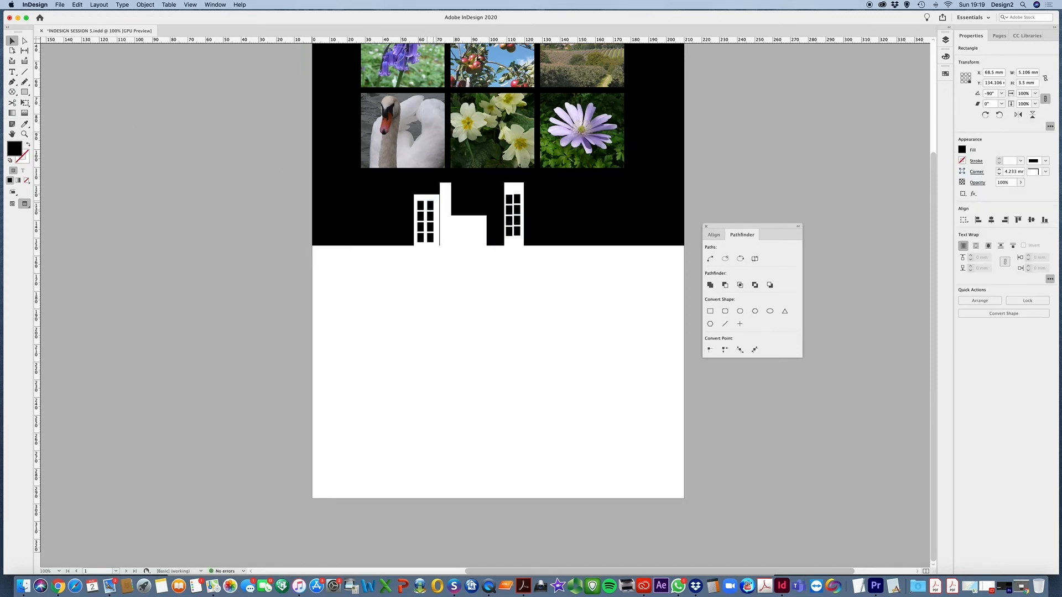
{"action": "left_click_drag", "start_coordinate": [430, 209], "coordinate": [457, 222]}
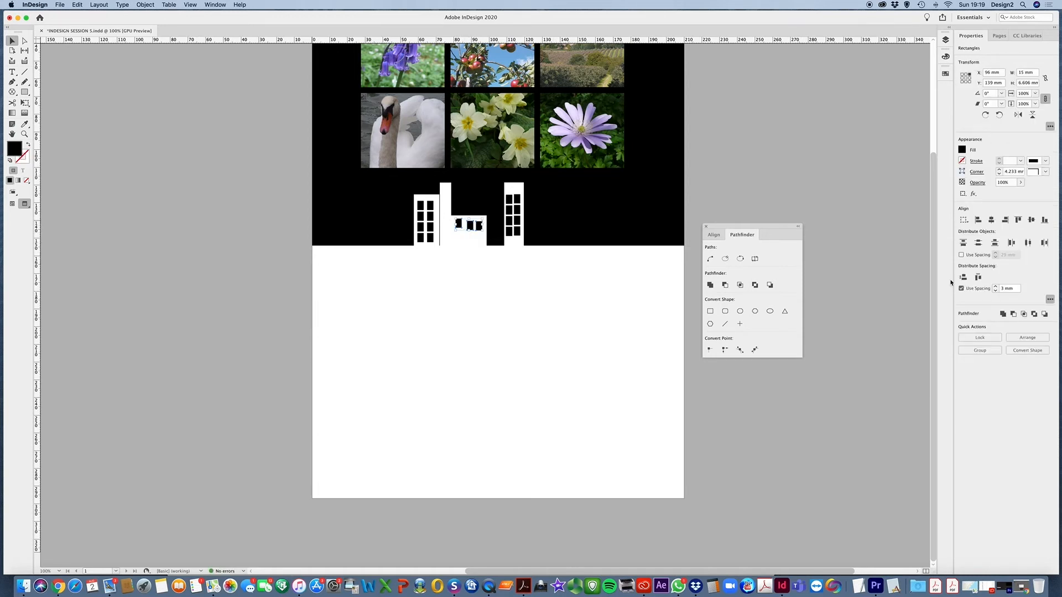
{"action": "left_click", "coordinate": [1018, 221]}
{"action": "left_click", "coordinate": [1028, 243]}
{"action": "left_click", "coordinate": [557, 282]}
- Nudge the two window columns in the rightmost tower slightly up and to the right
{"action": "scroll", "coordinate": [557, 285], "scroll_direction": "right", "scroll_amount": 2}
{"action": "scroll", "coordinate": [557, 286], "scroll_direction": "up", "scroll_amount": 1}
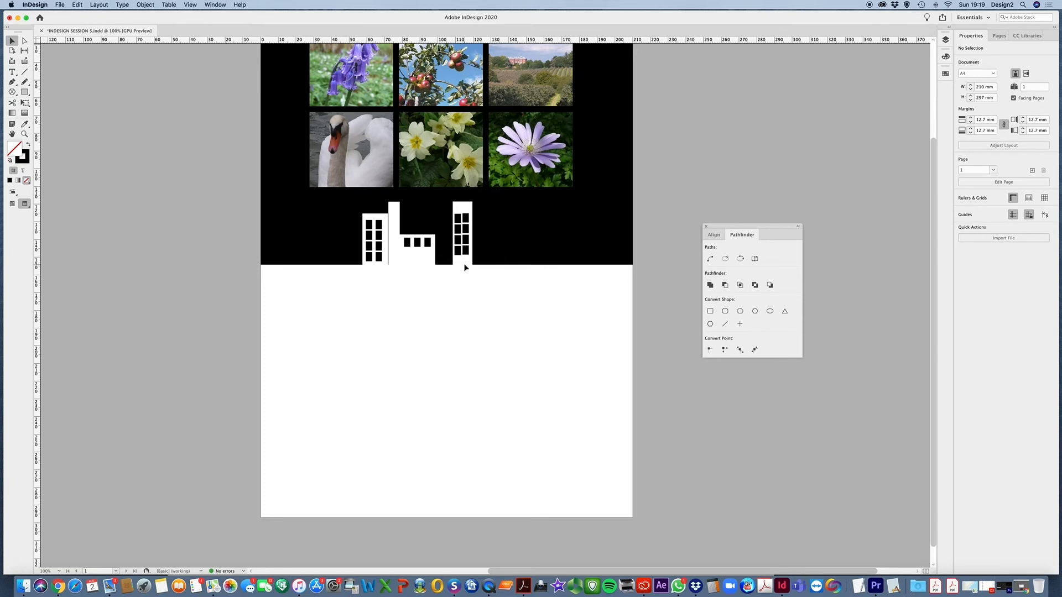
{"action": "left_click_drag", "start_coordinate": [465, 268], "coordinate": [466, 219]}
{"action": "left_click", "coordinate": [458, 311]}
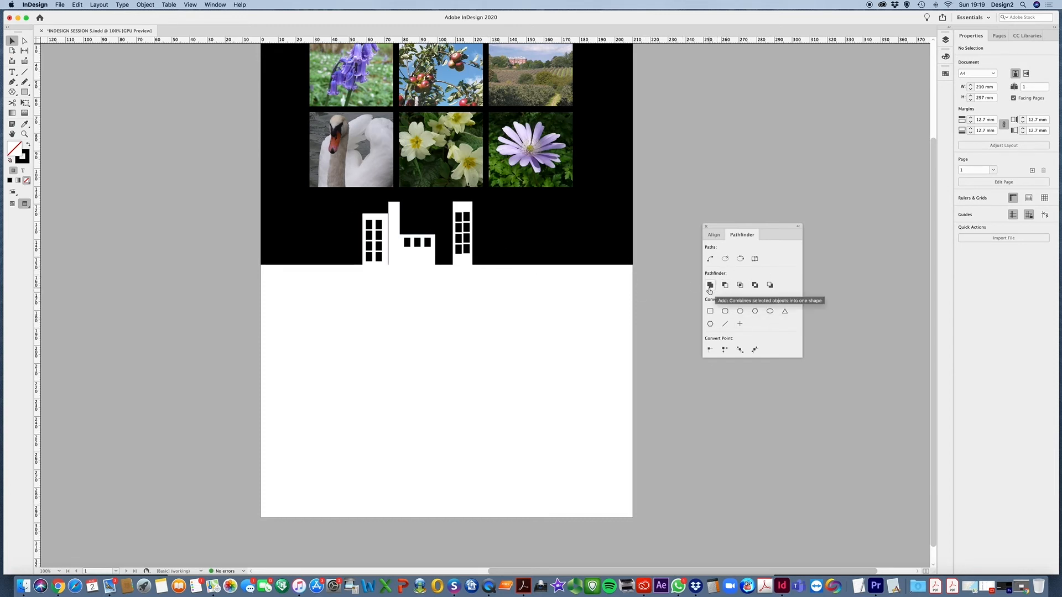
- Draw a rectangle about 40 × 57 mm and a 12.5 × 32 mm one overlapping its upper edge, with their horizontal centres aligned
{"action": "left_click", "coordinate": [25, 91]}
{"action": "left_click_drag", "start_coordinate": [359, 337], "coordinate": [430, 436]}
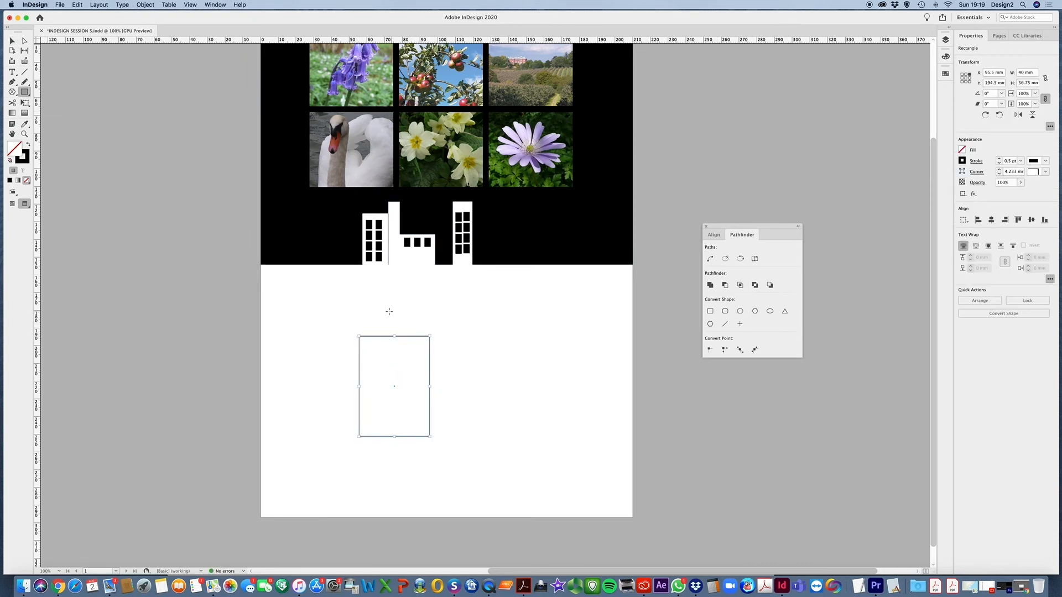
{"action": "left_click_drag", "start_coordinate": [381, 292], "coordinate": [403, 348]}
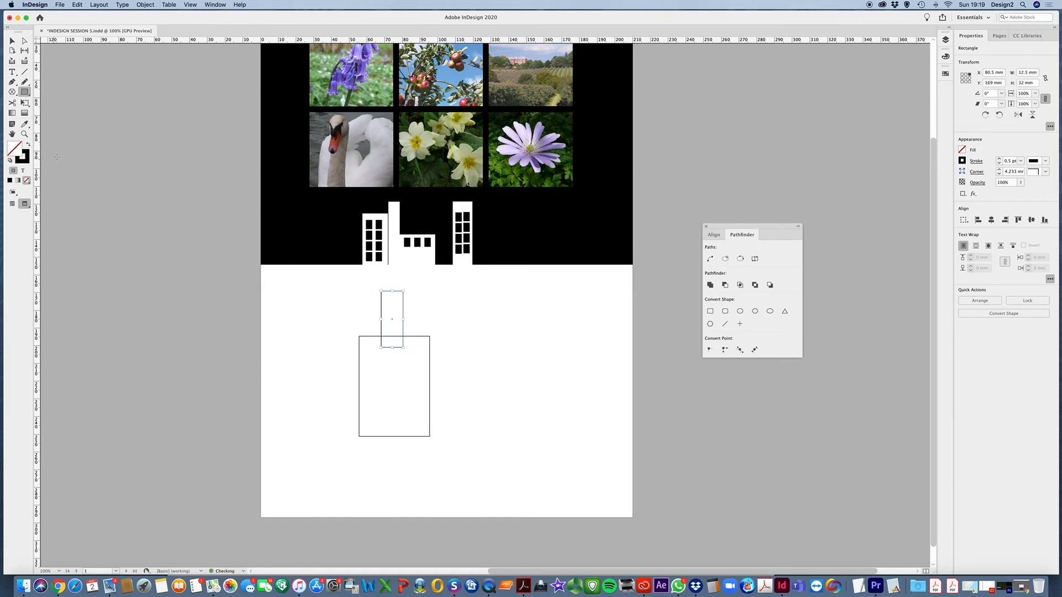
{"action": "left_click", "coordinate": [13, 41]}
{"action": "left_click_drag", "start_coordinate": [337, 298], "coordinate": [451, 384]}
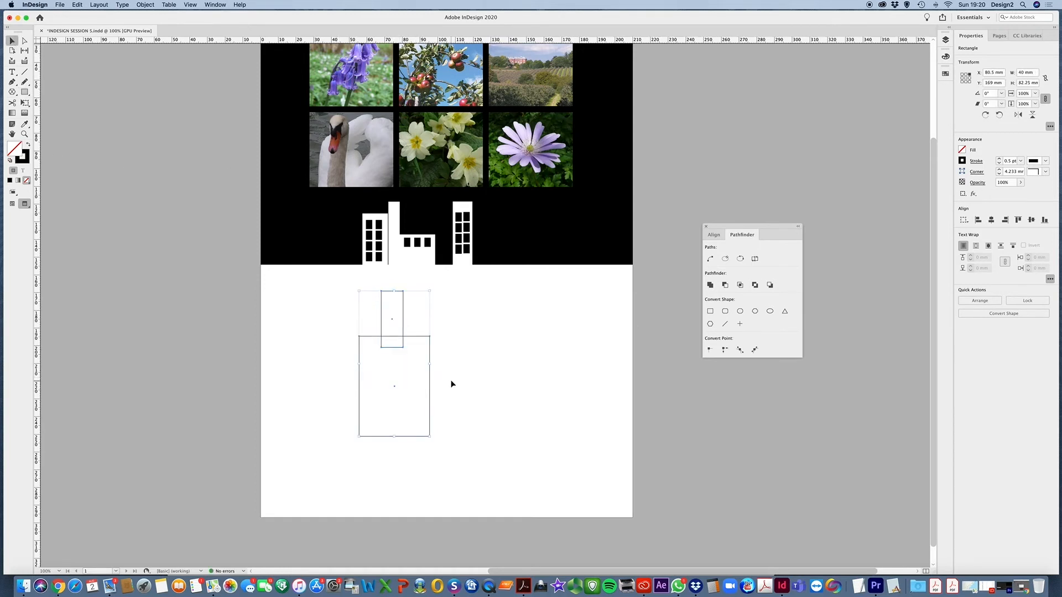
{"action": "left_click", "coordinate": [991, 220]}
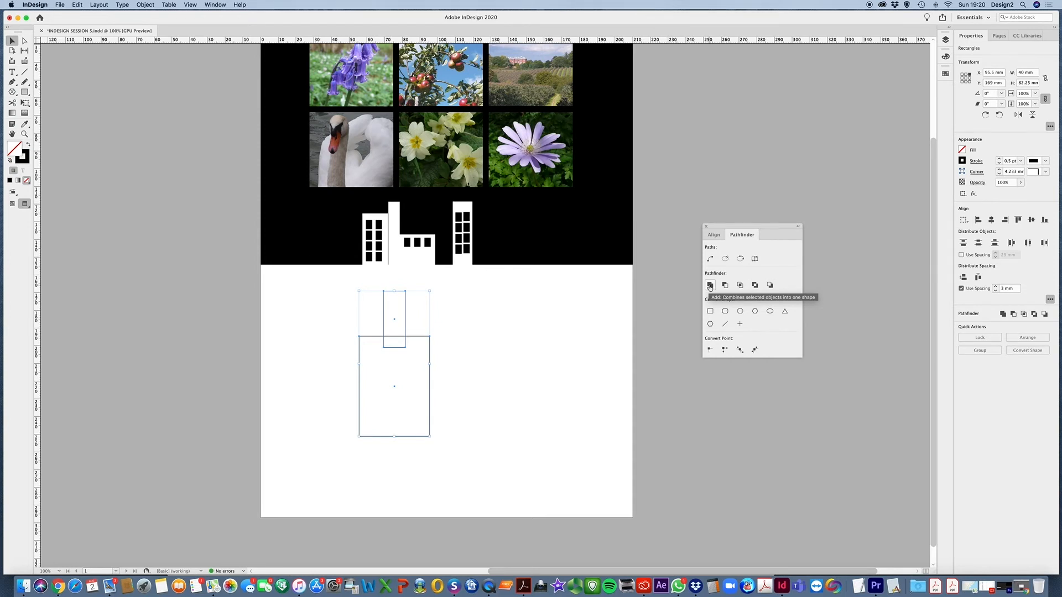
- Merge the two overlapping rectangles with Pathfinder Add and delete the merged outline
{"action": "left_click", "coordinate": [709, 285]}
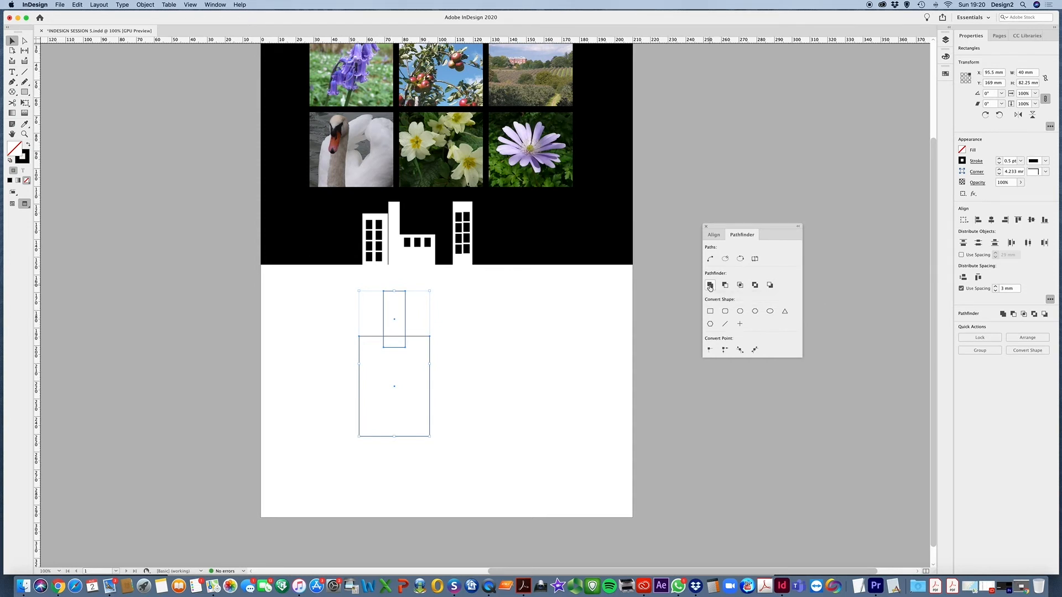
{"action": "left_click", "coordinate": [558, 361]}
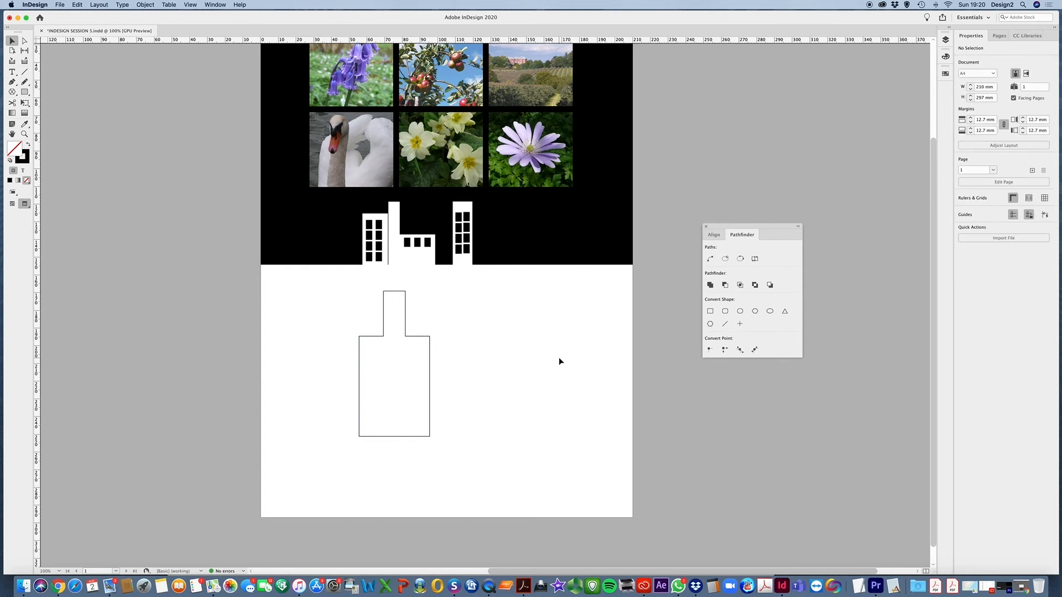
{"action": "left_click_drag", "start_coordinate": [310, 339], "coordinate": [438, 405]}
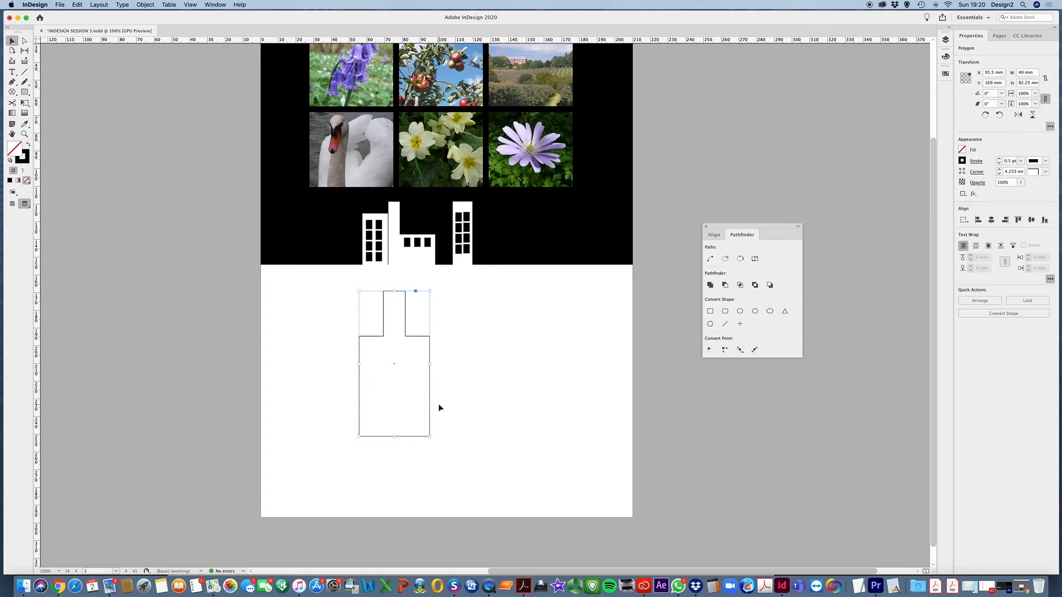
{"action": "key", "text": "Delete"}
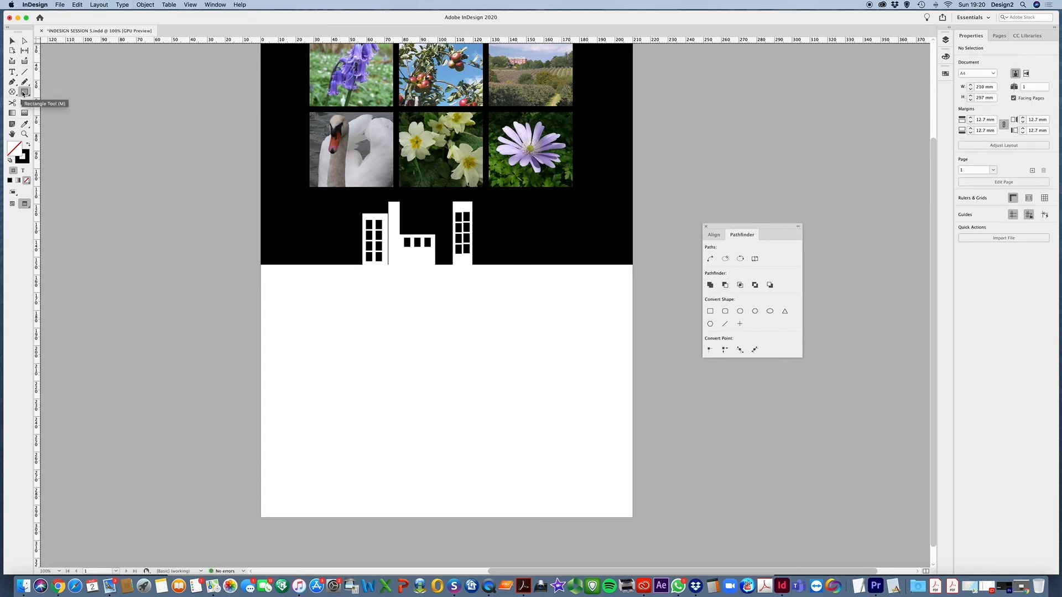
- Draw a circle about 61 mm in diameter below the skyline and duplicate it sideways so the two circles overlap
{"action": "left_click", "coordinate": [24, 92]}
{"action": "left_click", "coordinate": [50, 111]}
{"action": "left_click_drag", "start_coordinate": [323, 319], "coordinate": [444, 427]}
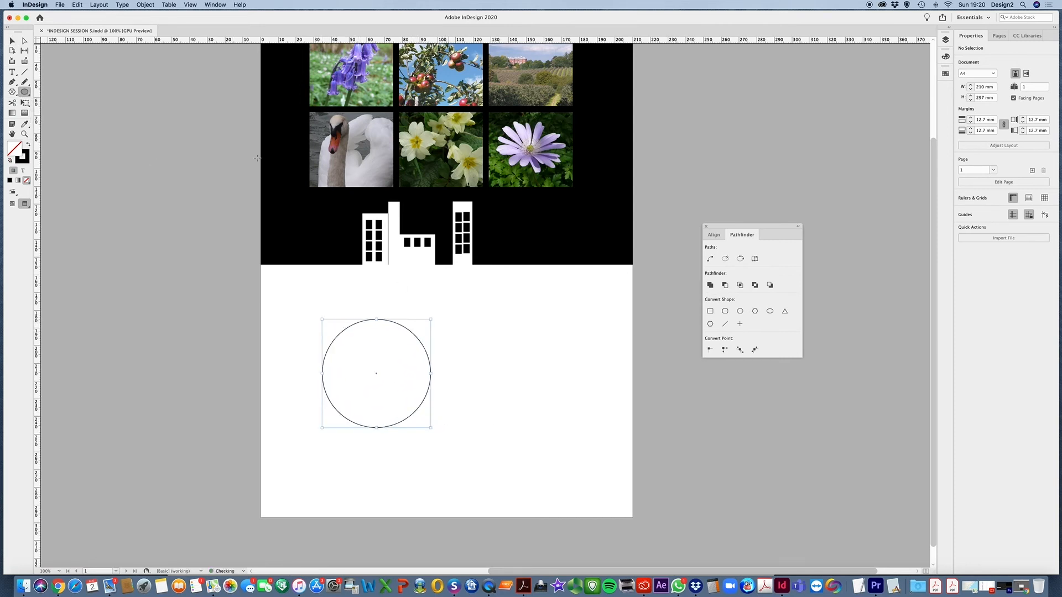
{"action": "key", "text": "v"}
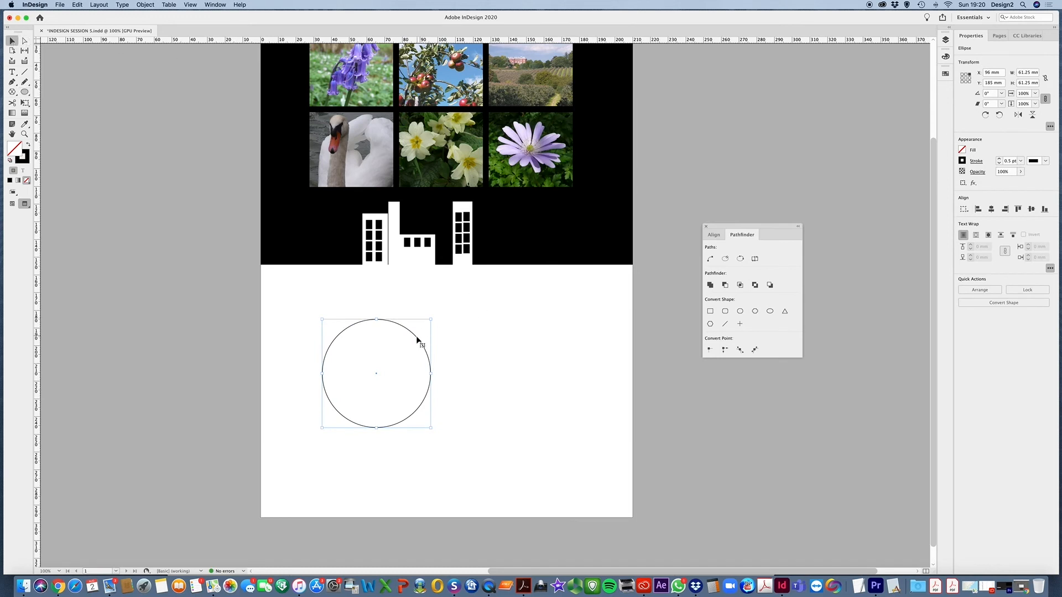
{"action": "left_click_drag", "start_coordinate": [417, 339], "coordinate": [500, 341]}
- Try Pathfinder Intersect on the two overlapping circles and undo it
{"action": "left_click_drag", "start_coordinate": [556, 314], "coordinate": [323, 445]}
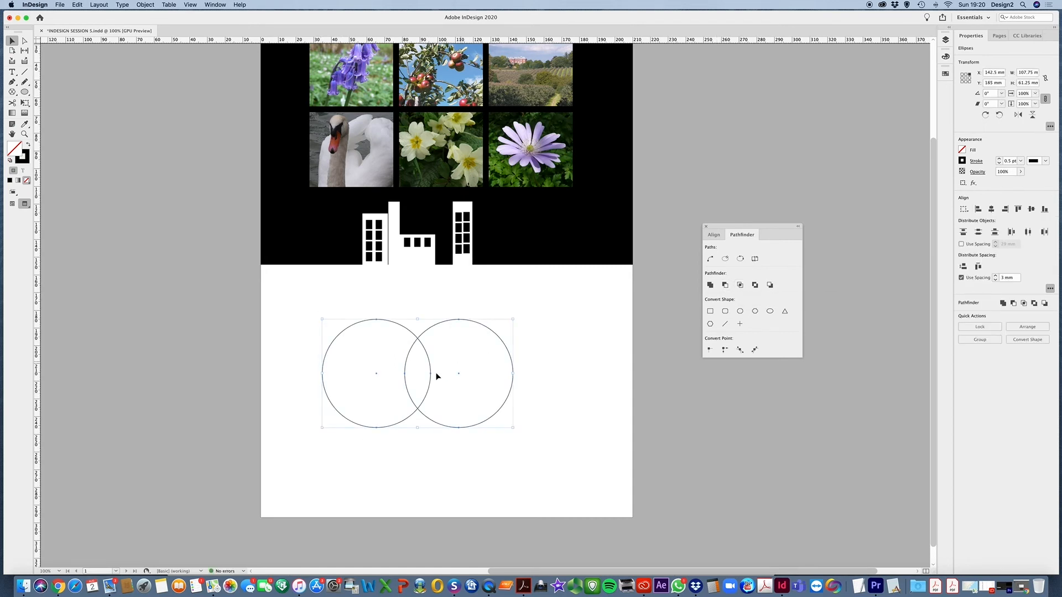
{"action": "left_click", "coordinate": [740, 285]}
{"action": "key", "text": "super+z"}
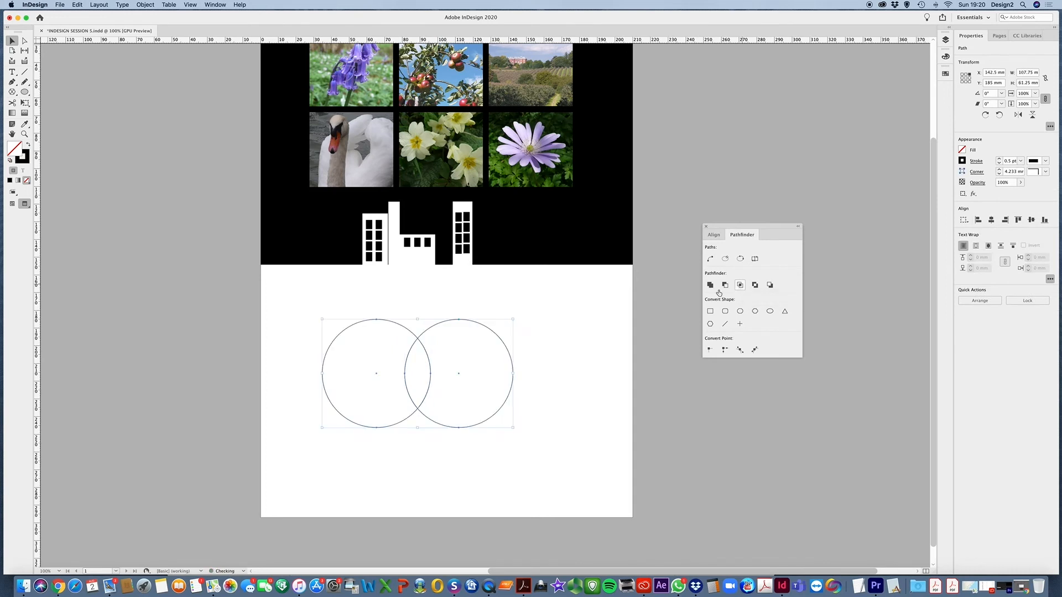
{"action": "left_click", "coordinate": [562, 374]}
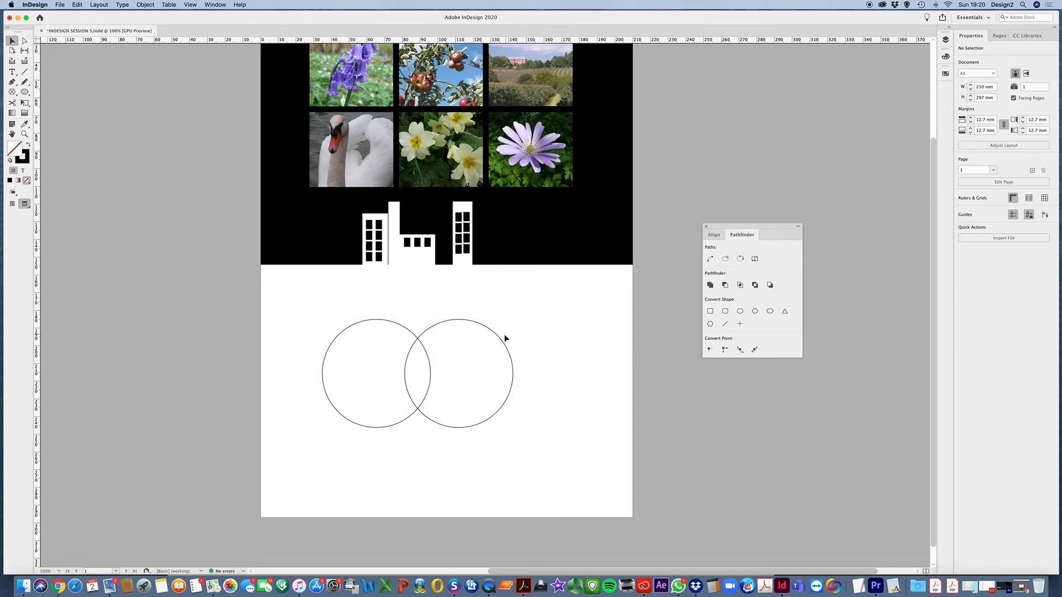
- Shrink the second circle to 17.5 mm inside the first one and swap the large circle's stroke and fill
{"action": "left_click_drag", "start_coordinate": [502, 344], "coordinate": [413, 353]}
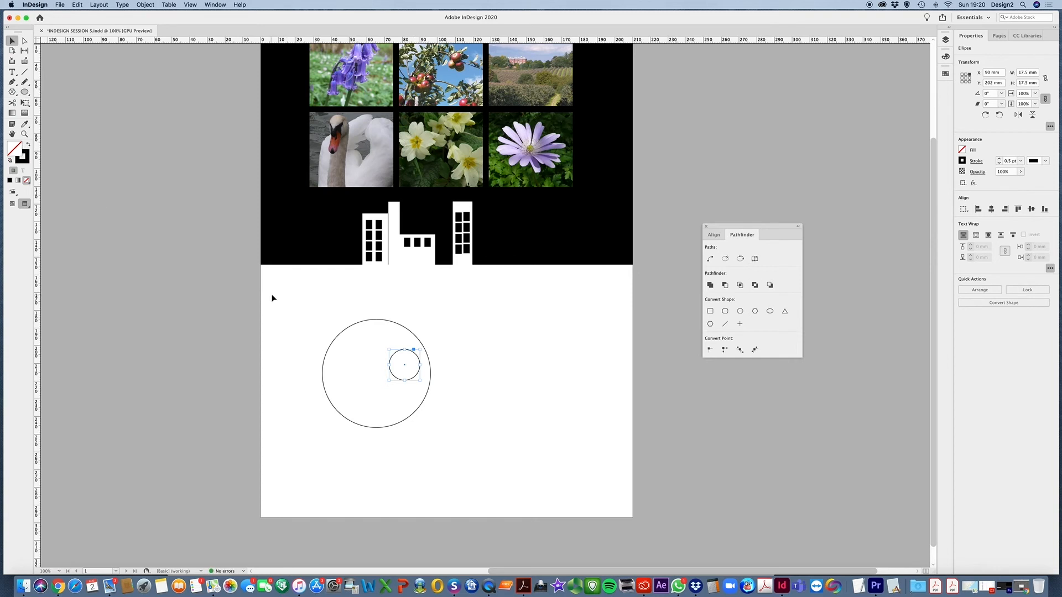
{"action": "left_click", "coordinate": [349, 330], "text": "shift"}
{"action": "key", "text": "shift+x"}
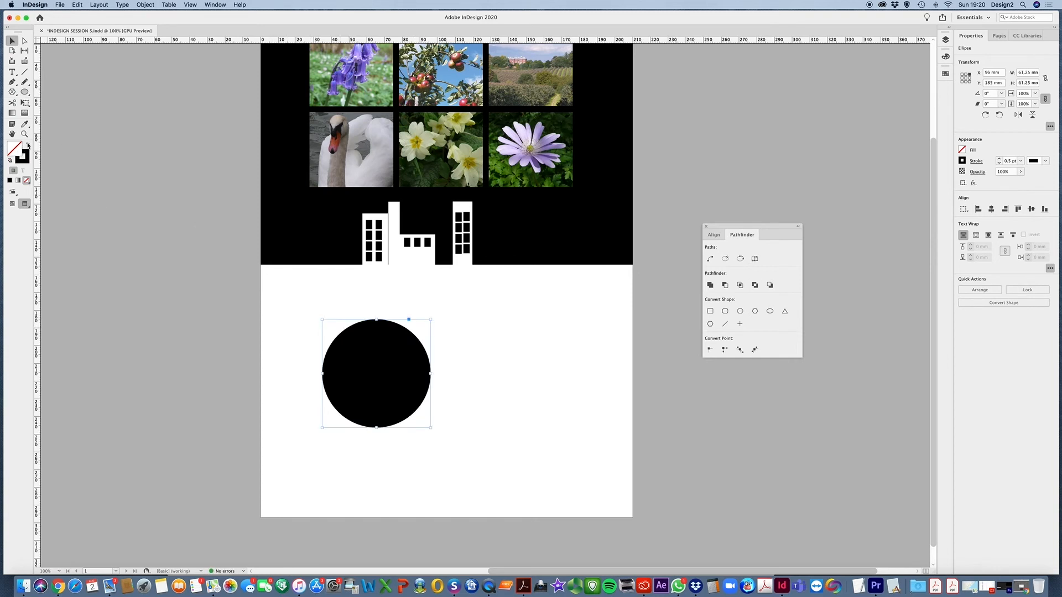
- Combine the two circles with Pathfinder Exclude Overlap and give the resulting shape a black fill
{"action": "left_click_drag", "start_coordinate": [297, 316], "coordinate": [453, 463]}
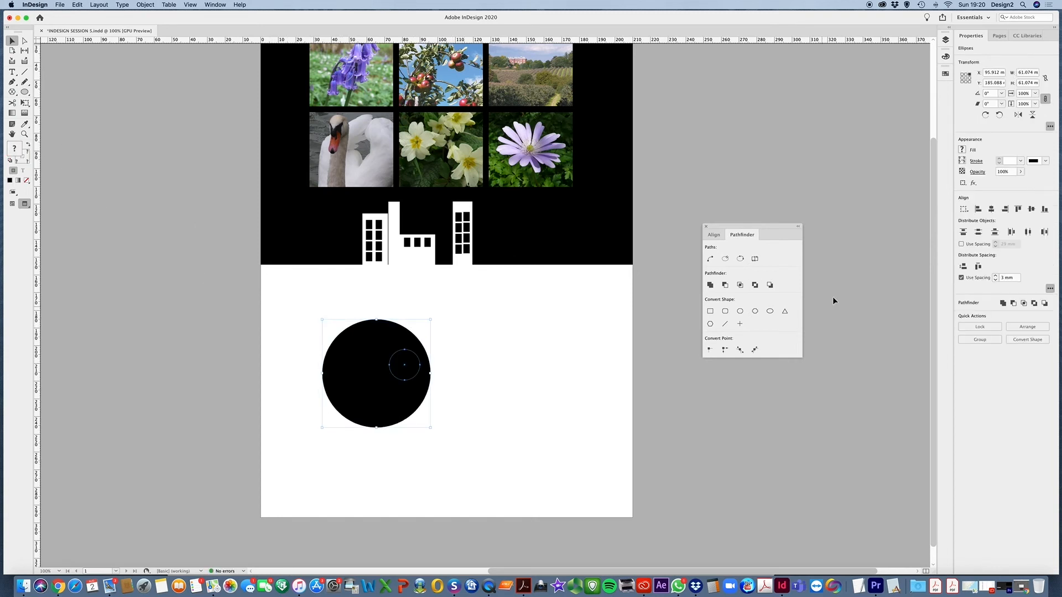
{"action": "left_click", "coordinate": [754, 286]}
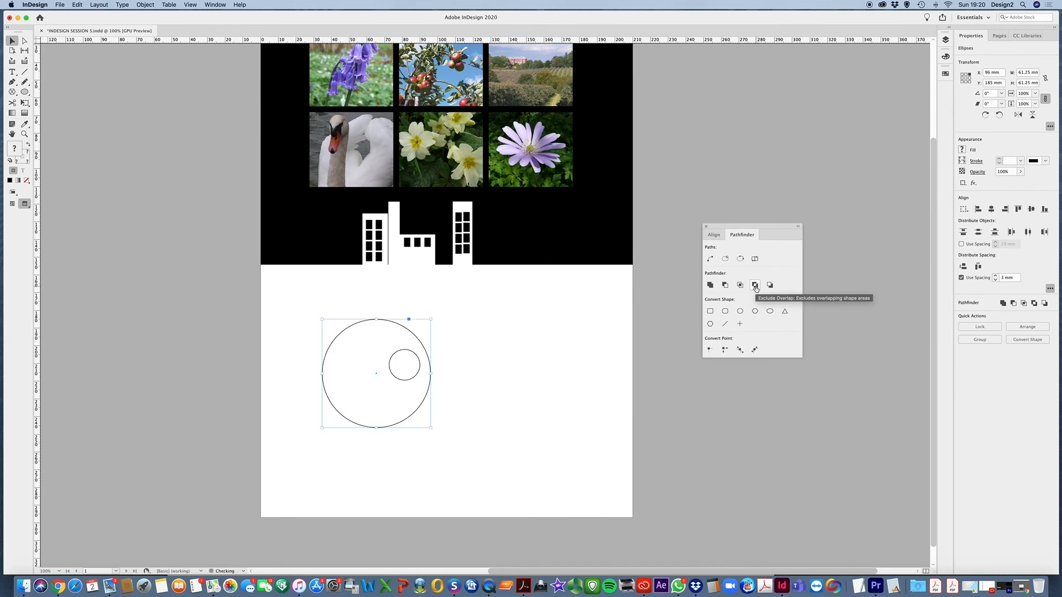
{"action": "left_click_drag", "start_coordinate": [411, 334], "coordinate": [393, 299]}
{"action": "left_click", "coordinate": [28, 144]}
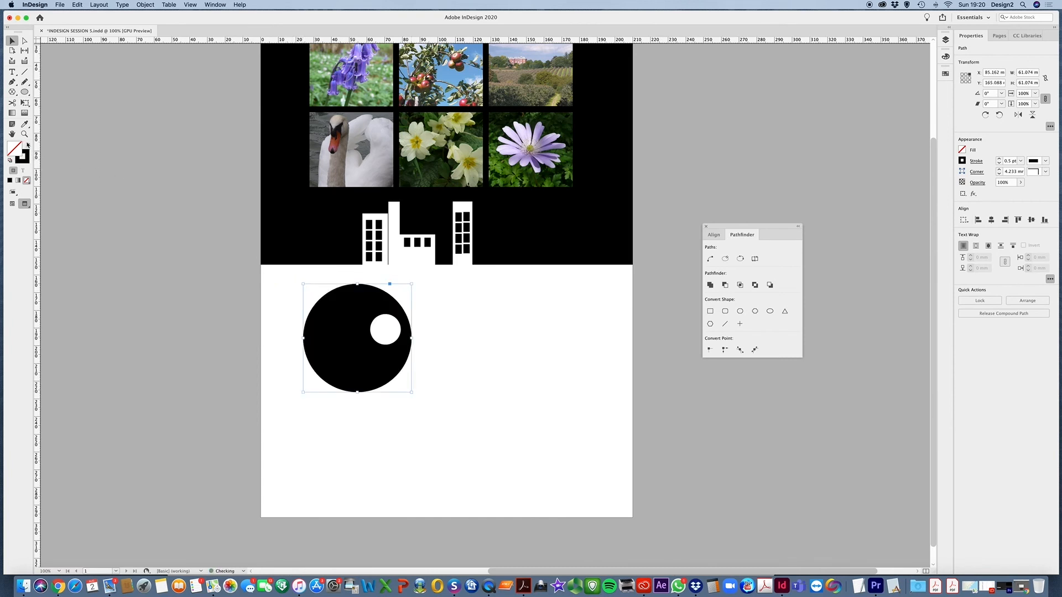
- Move the black circle over the artwork to check its see-through hole, and delete it from the page
{"action": "left_click_drag", "start_coordinate": [389, 368], "coordinate": [354, 222]}
{"action": "left_click_drag", "start_coordinate": [338, 178], "coordinate": [426, 329]}
{"action": "left_click", "coordinate": [451, 332]}
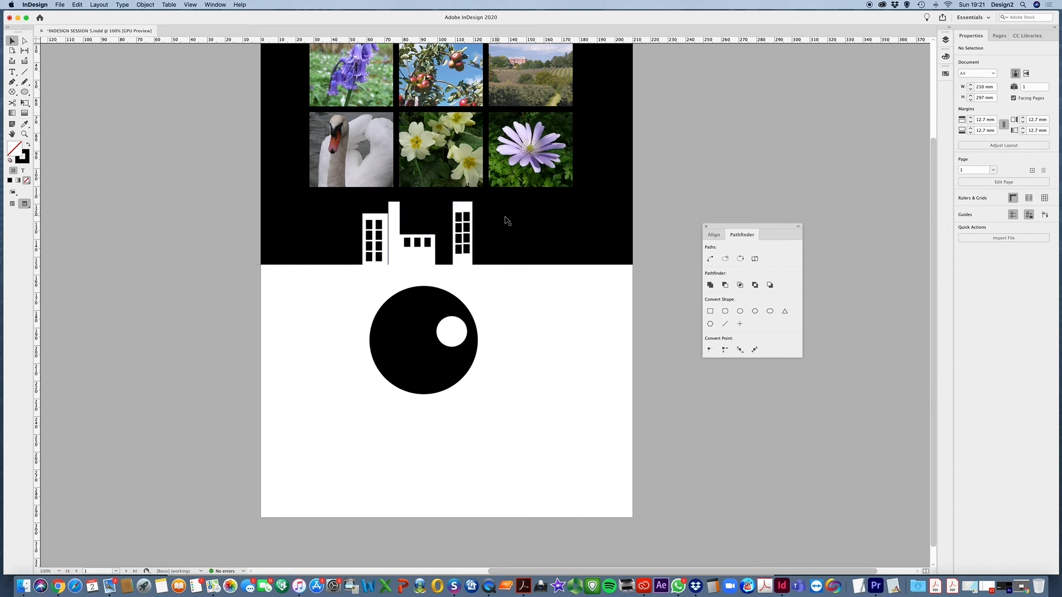
{"action": "left_click", "coordinate": [442, 371]}
{"action": "key", "text": "Delete"}
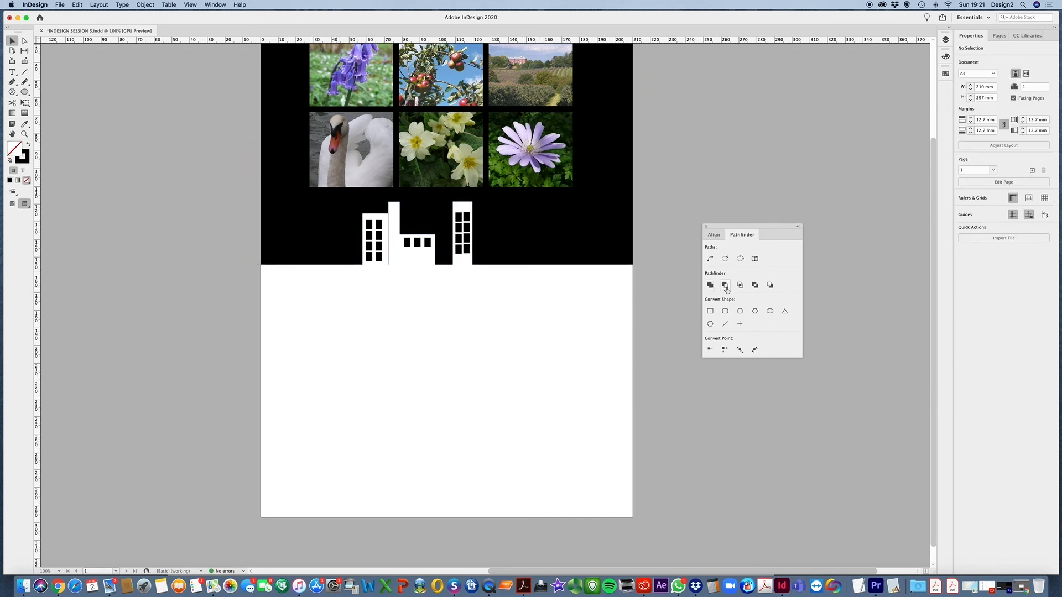
- Close the floating Pathfinder panel and bring it back up
{"action": "left_click", "coordinate": [705, 226]}
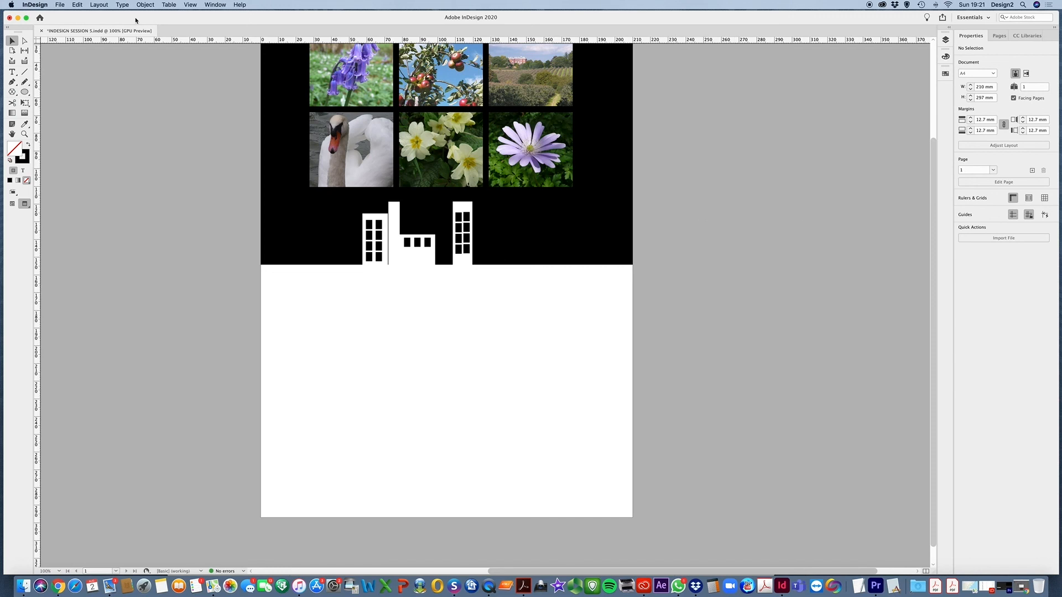
{"action": "left_click", "coordinate": [217, 5]}
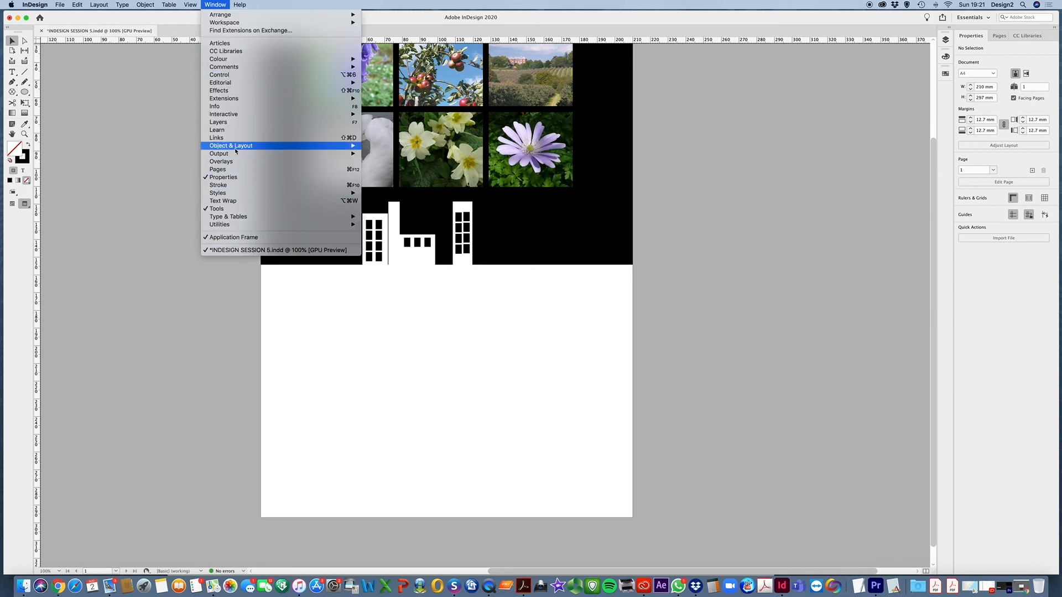
{"action": "mouse_move", "coordinate": [236, 151]}
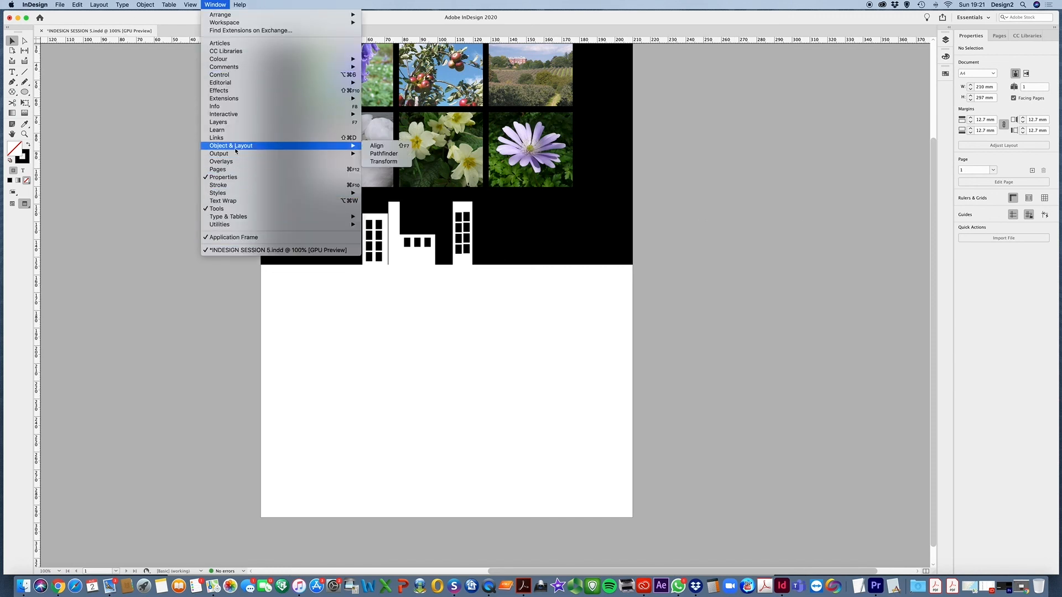
{"action": "left_click", "coordinate": [402, 157]}
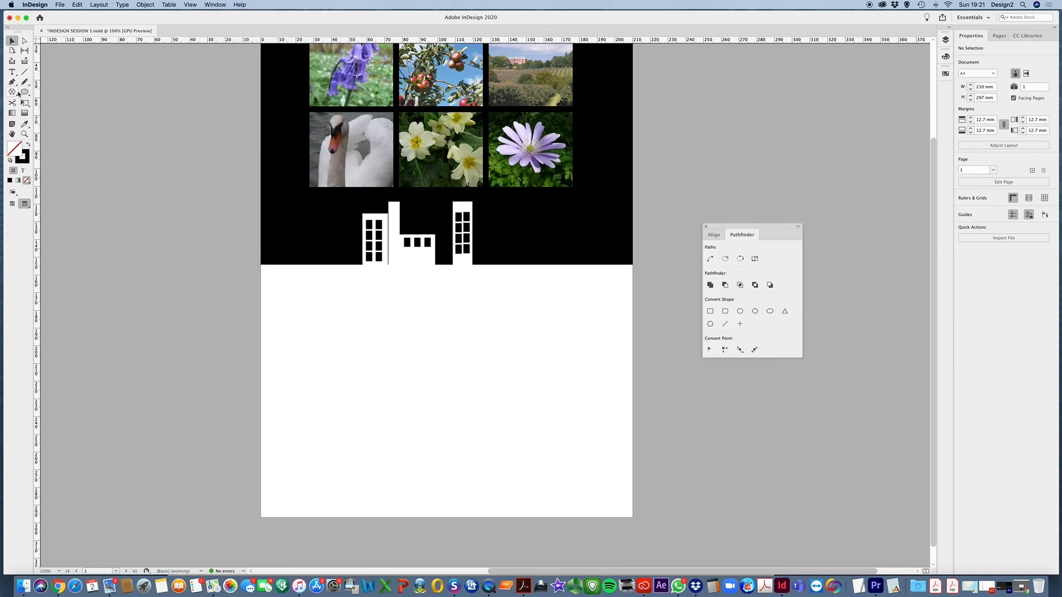
- Draw two separate ellipses below the skyline, together spanning about 70 by 51 mm, select both to show their Pathfinder options, and deselect them
{"action": "left_click", "coordinate": [23, 92]}
{"action": "left_click_drag", "start_coordinate": [325, 312], "coordinate": [371, 367]}
{"action": "left_click_drag", "start_coordinate": [384, 321], "coordinate": [448, 402]}
{"action": "left_click", "coordinate": [12, 40]}
{"action": "left_click_drag", "start_coordinate": [310, 301], "coordinate": [499, 426]}
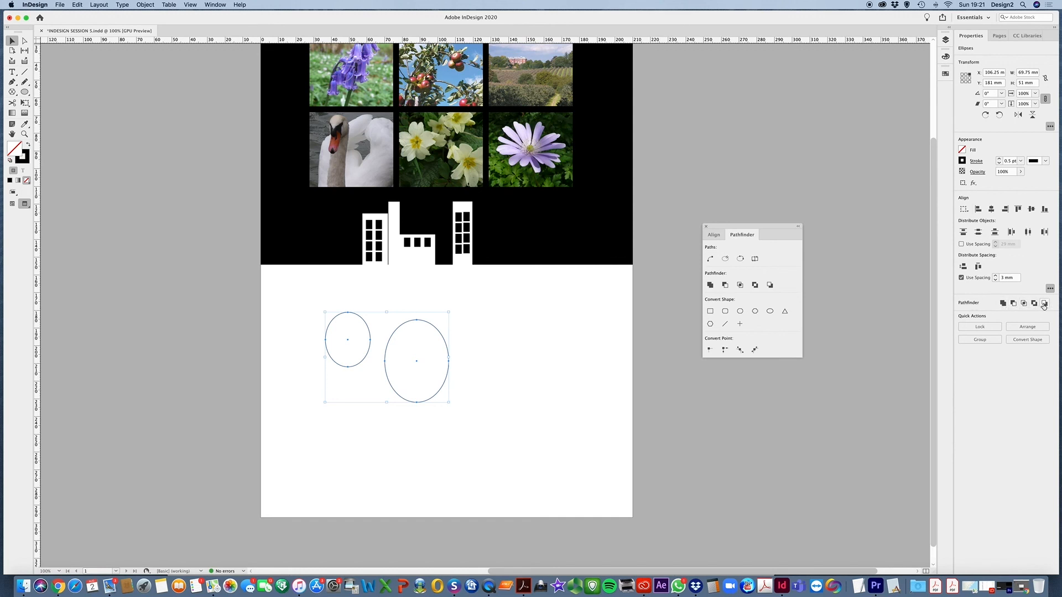
{"action": "left_click", "coordinate": [684, 249]}
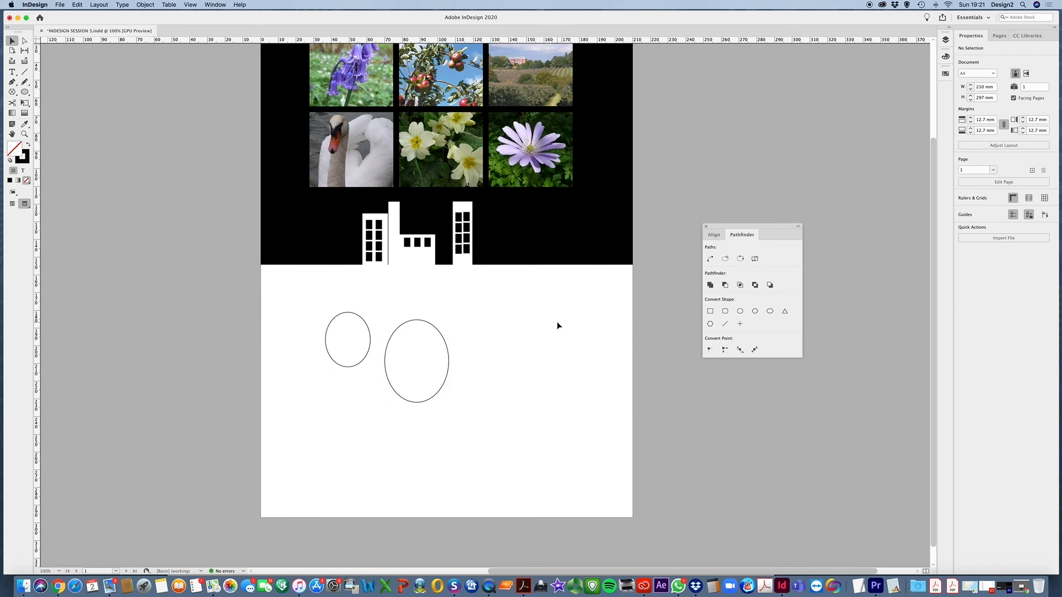
{"action": "scroll", "coordinate": [558, 325], "scroll_direction": "up", "scroll_amount": 3}
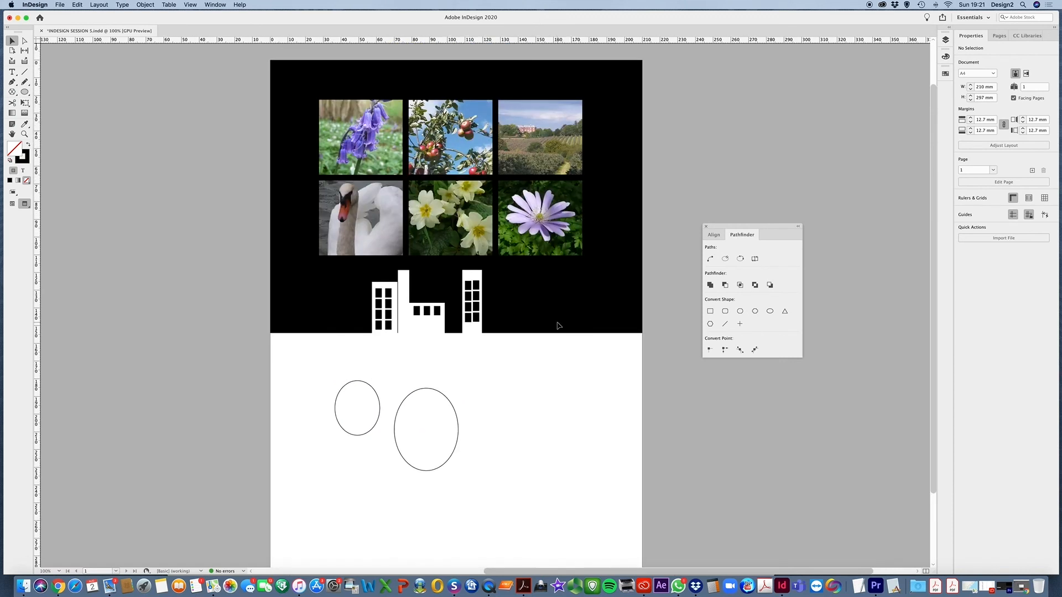